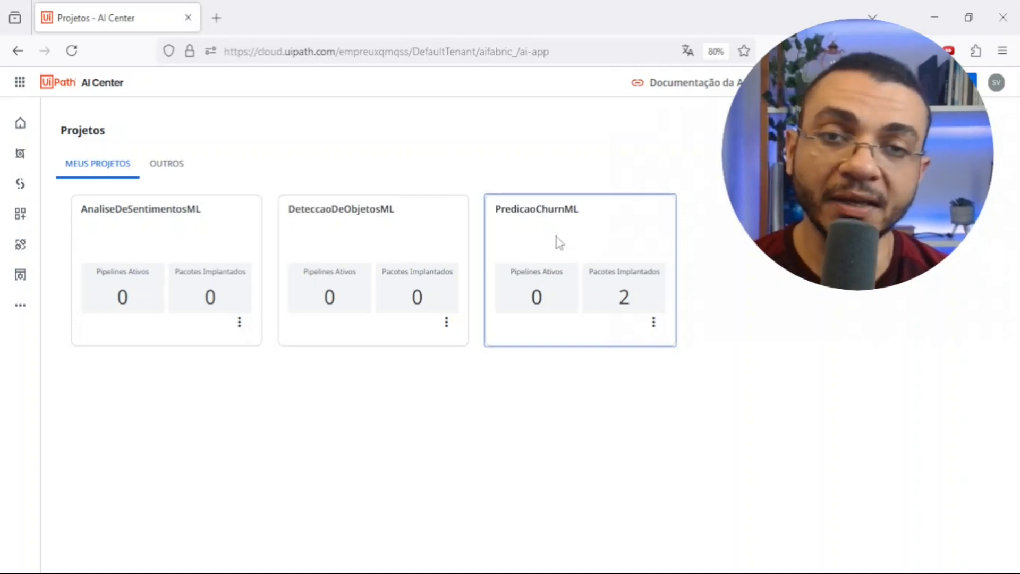
- Open the PredicaoChurnML project and go to its datasets
left_click(549, 245)
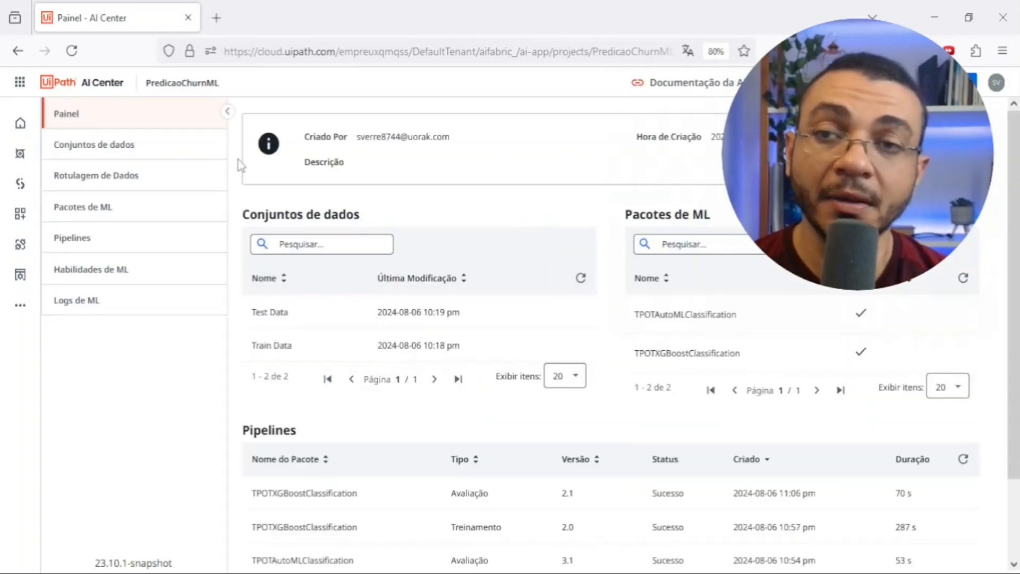
left_click(149, 156)
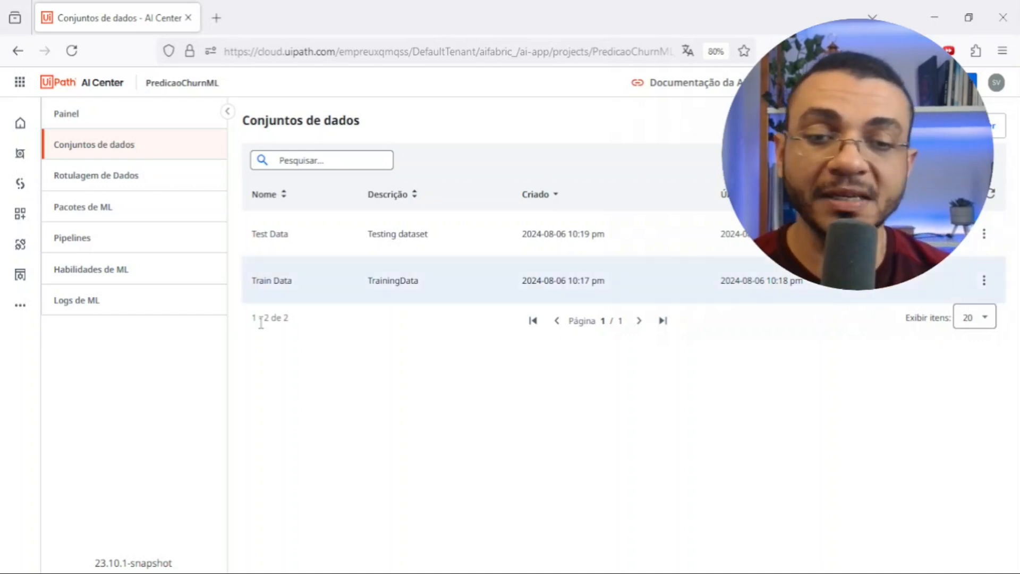
- Switch to dataset_full.csv in Excel and move to the Idade value of the first record, cell A2
key("alt+Tab")
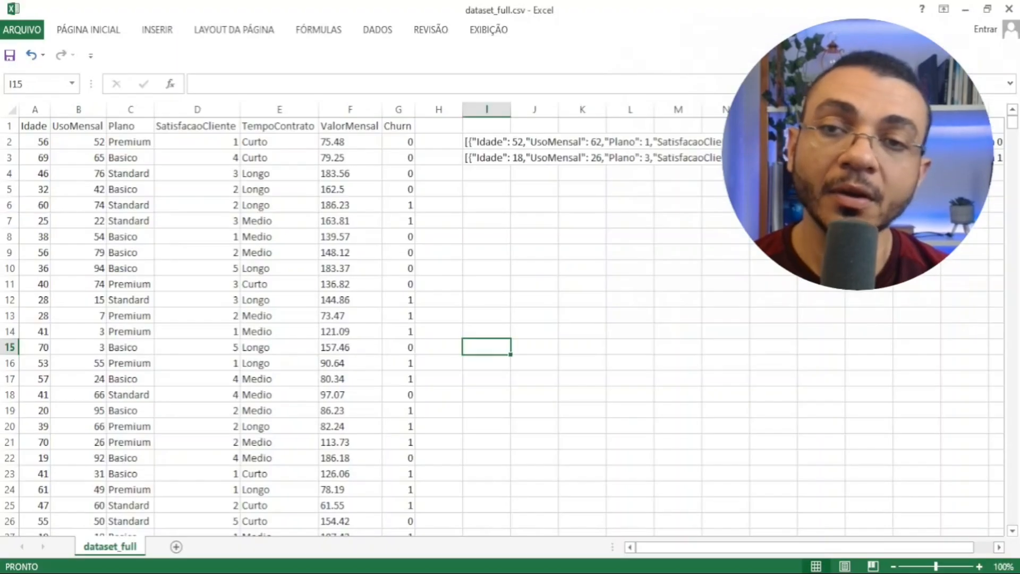
left_click(435, 272)
key("ctrl+Up")
key("Left")
key("Left")
key("Left")
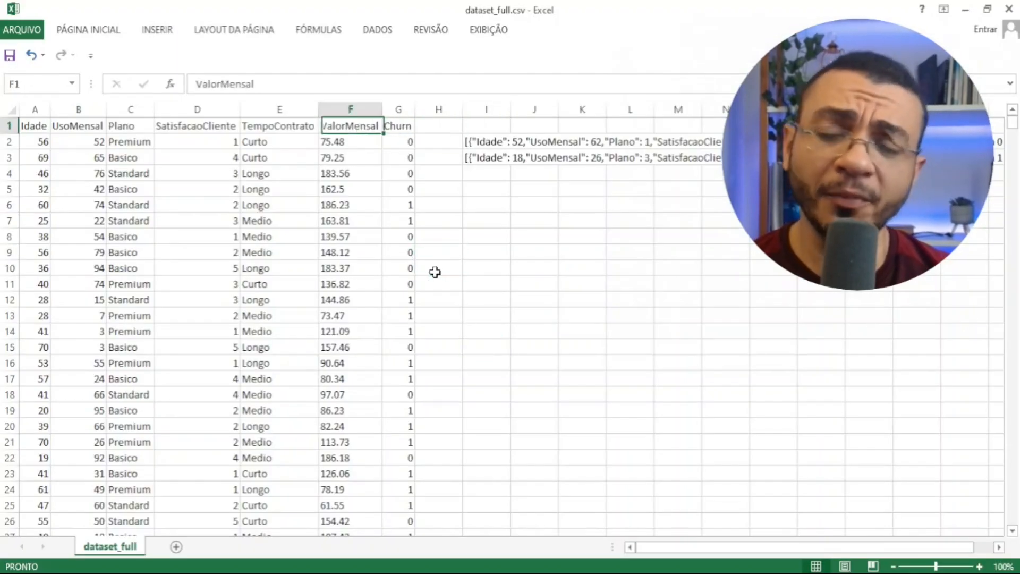
key("Down")
key("Left")
key("Left")
key("Left")
key("Left")
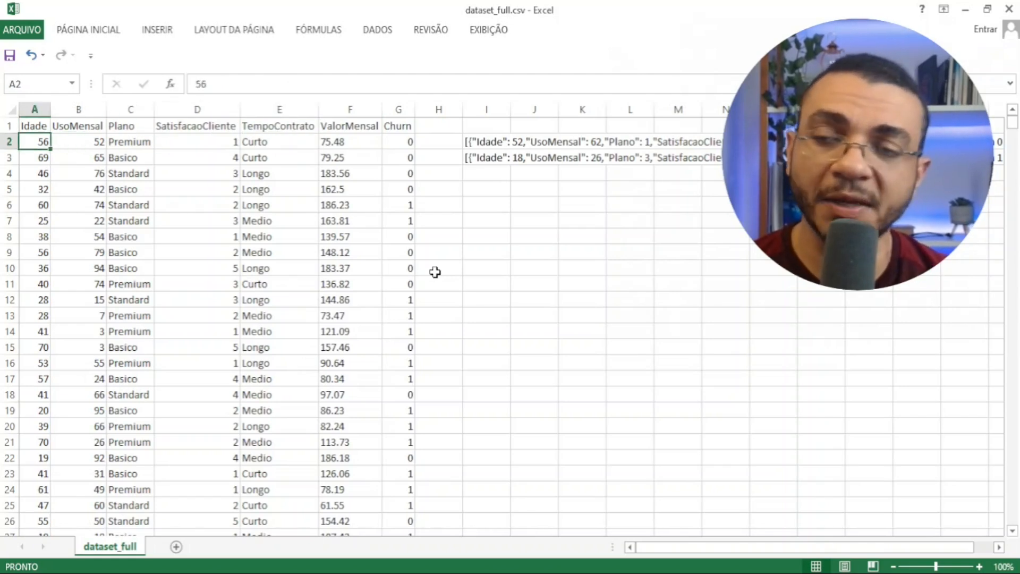
- Examine the first record's fields one by one, from Idade and UsoMensal through Plano, SatisfacaoCliente, TempoContrato and ValorMensal to Churn
key("Right")
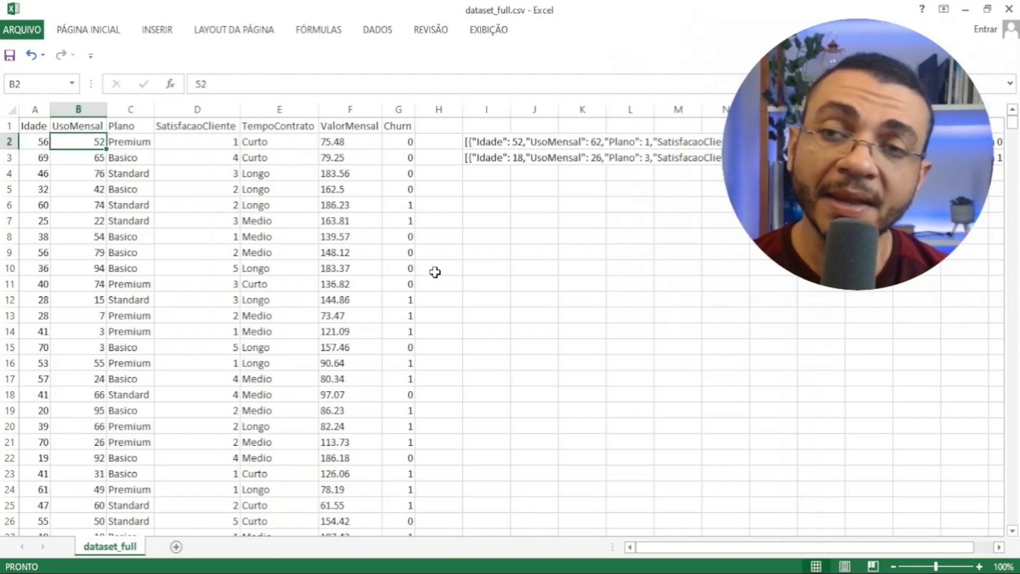
key("Left")
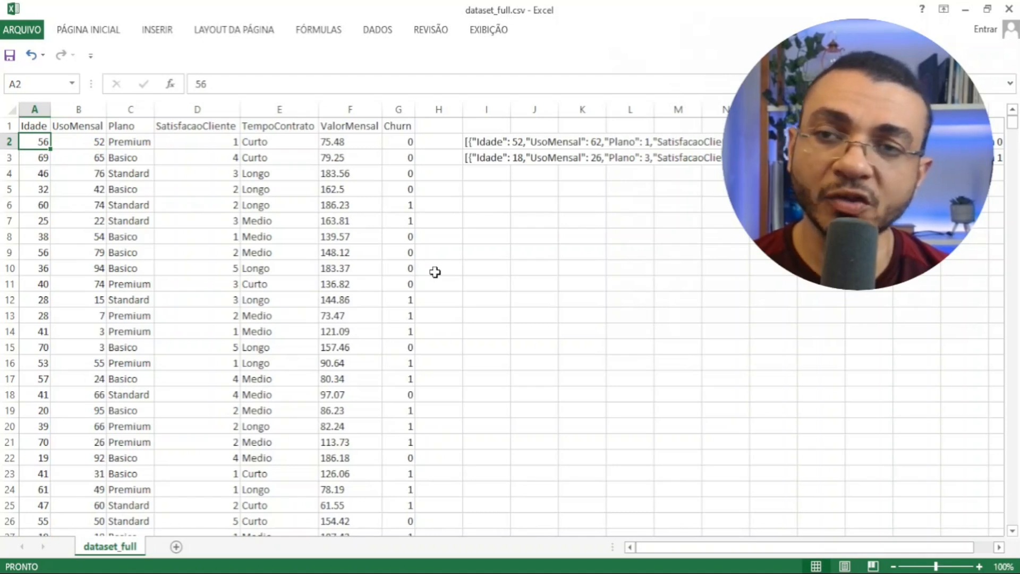
key("Right")
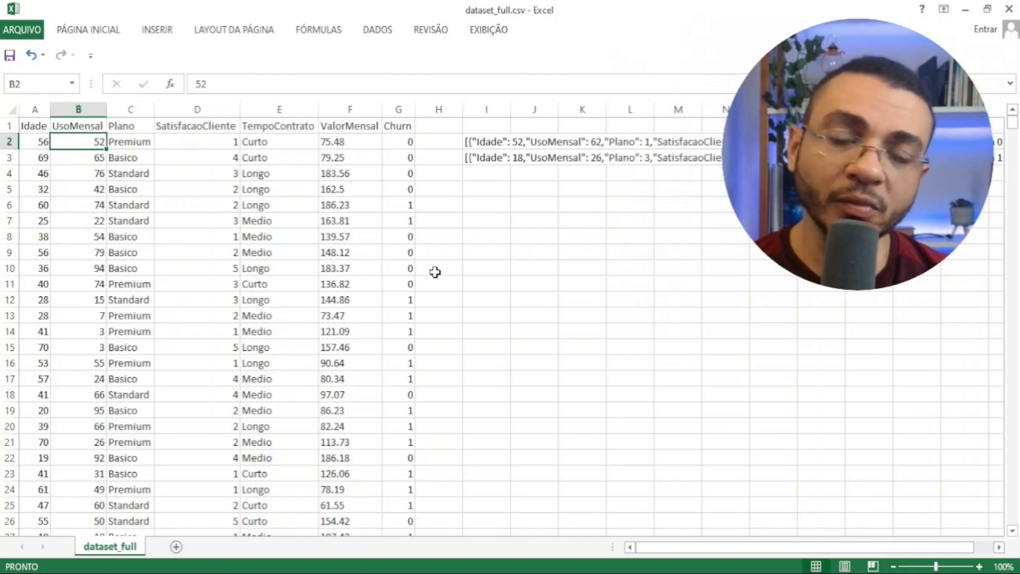
key("Right")
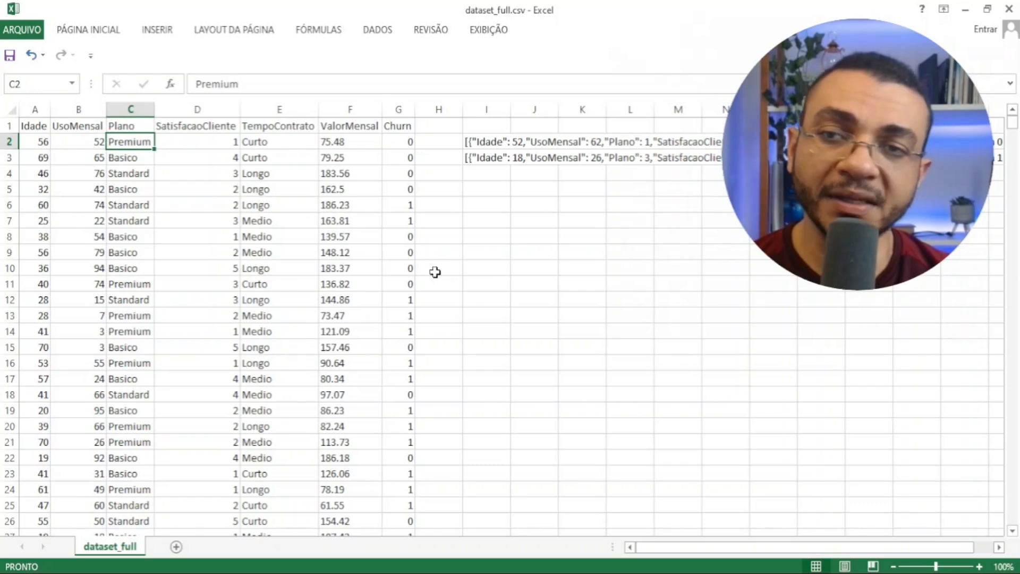
key("Down")
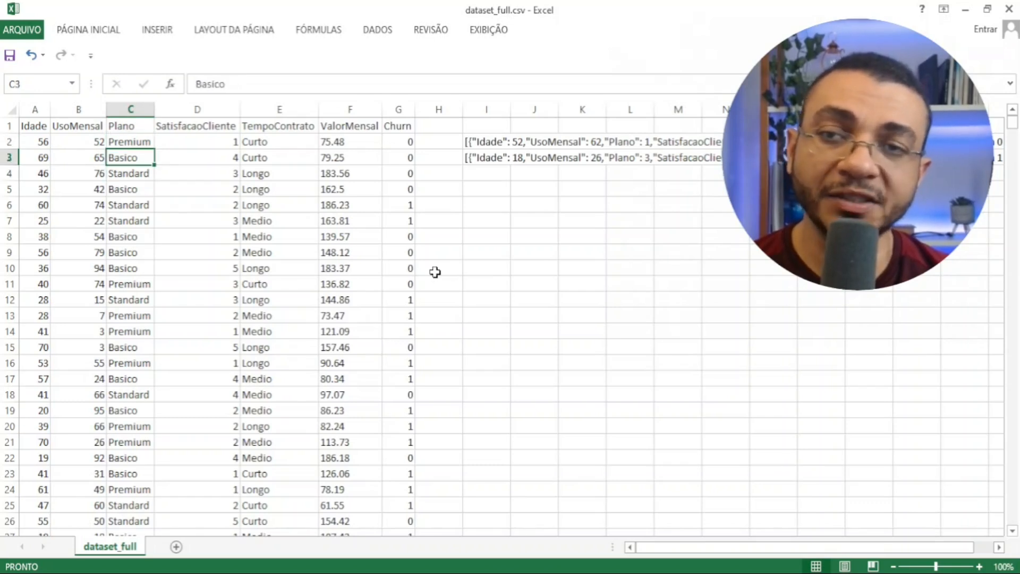
key("Right")
key("Up")
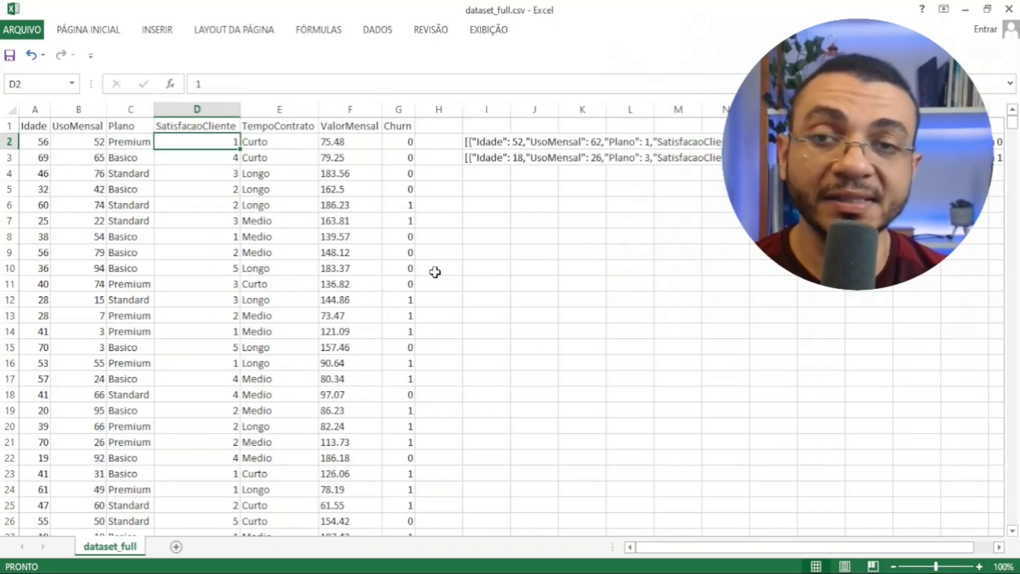
key("Right")
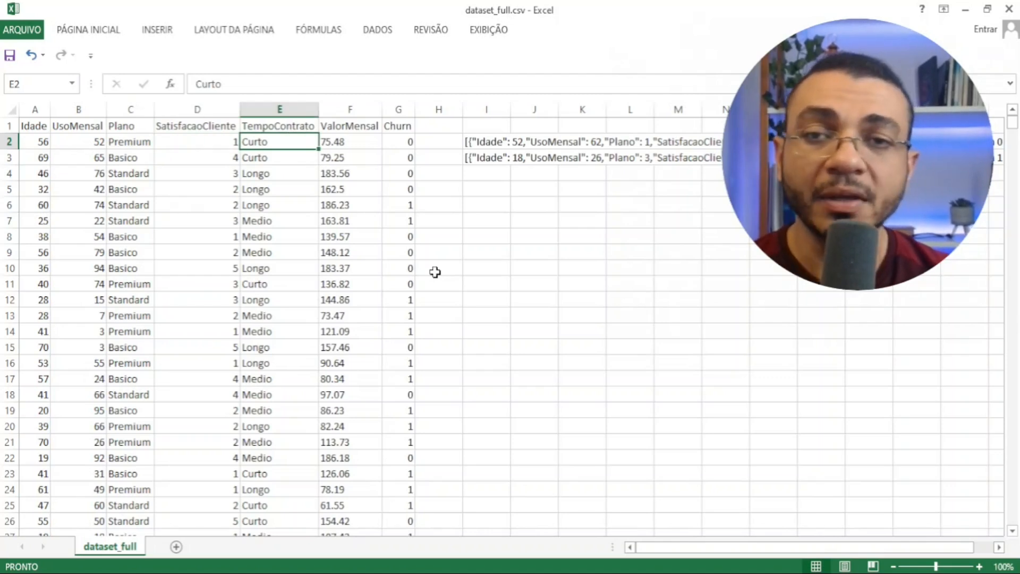
key("Right")
key("Right")
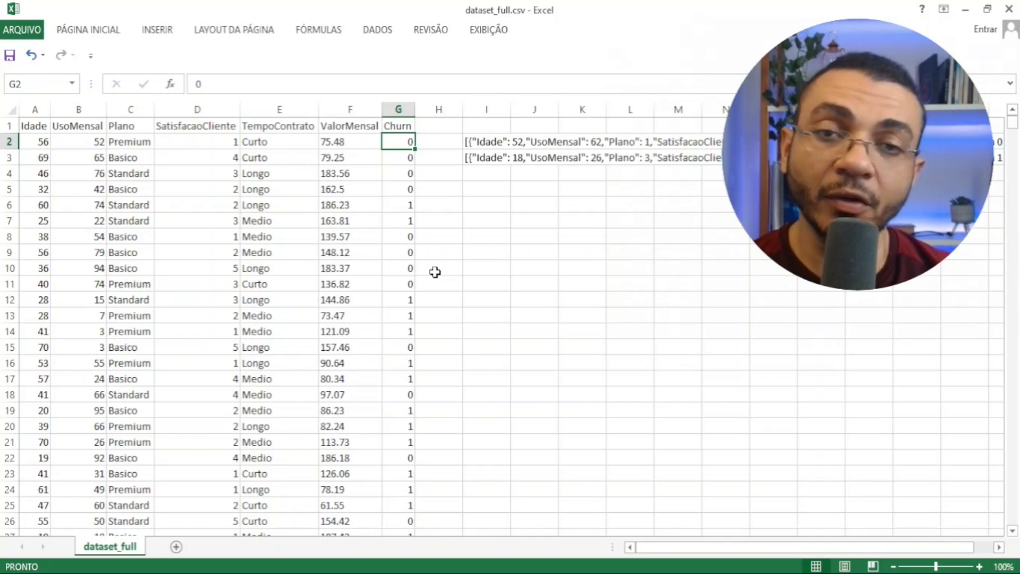
- Highlight G2:G5 in the Churn column and compare those values with the one in G6
key("shift+Down")
key("shift+Down")
key("shift+Down")
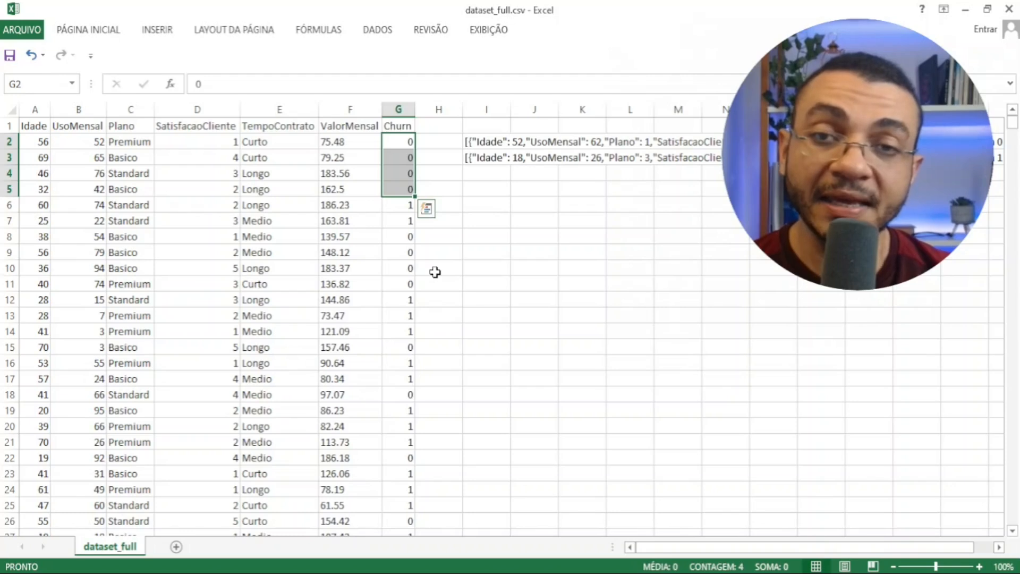
key("Left")
key("Right")
key("Down")
key("Down")
key("Down")
key("Down")
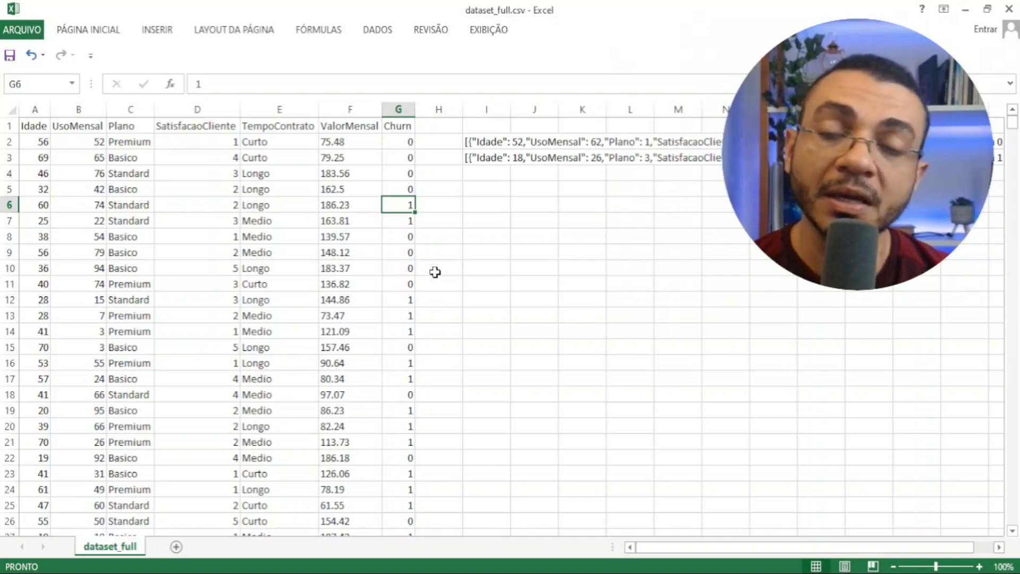
- Highlight the input columns Idade to ValorMensal in A1:F7, and finish on the Churn header in G1
key("Left")
key("Up")
key("Up")
key("Up")
key("Up")
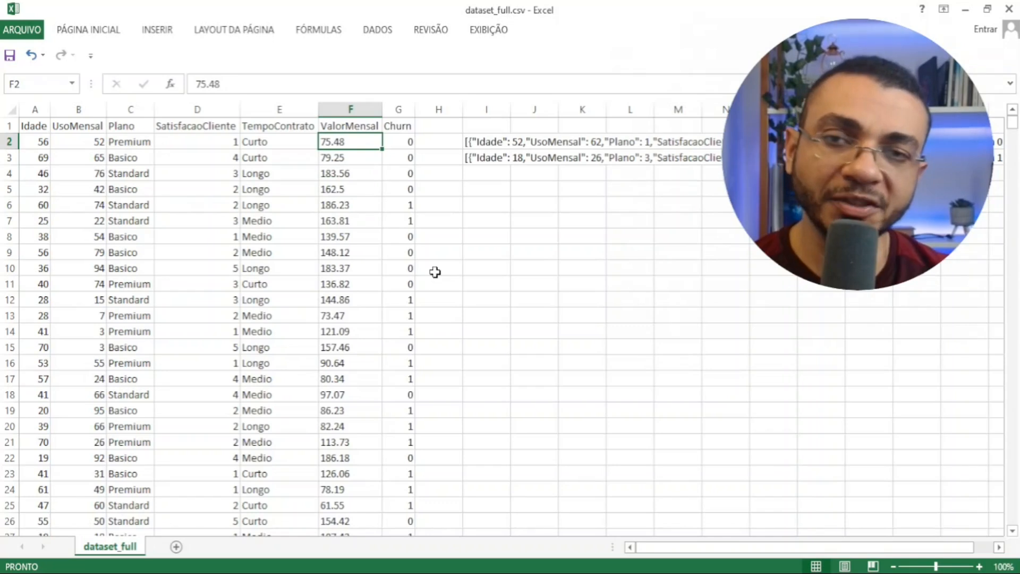
key("Up")
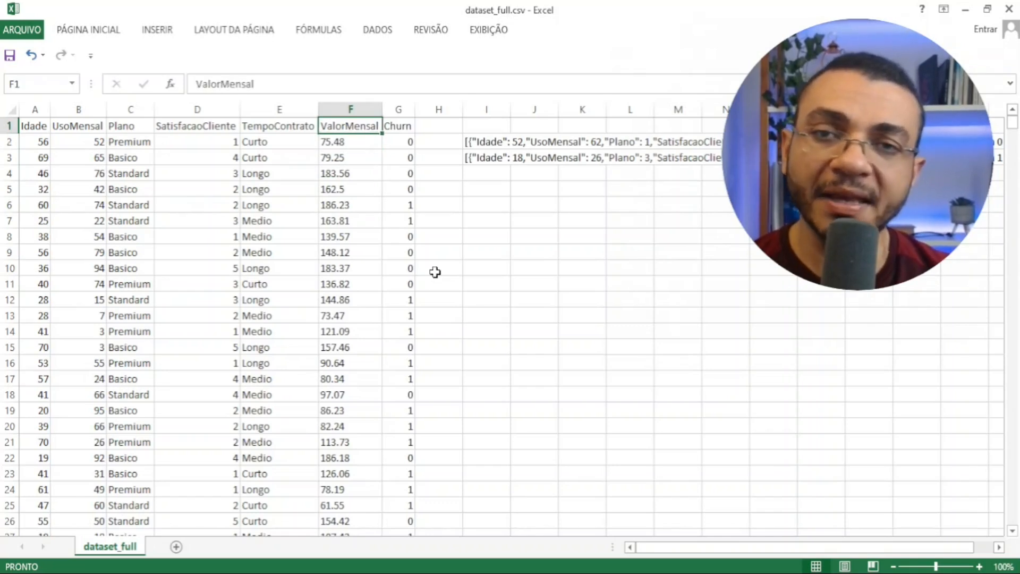
key("shift+Down")
key("shift+Down")
key("shift+Down")
key("shift+Down")
key("shift+Down")
key("shift+Down")
key("shift+Left")
key("shift+Left")
key("shift+Left")
key("shift+Left")
key("shift+Left")
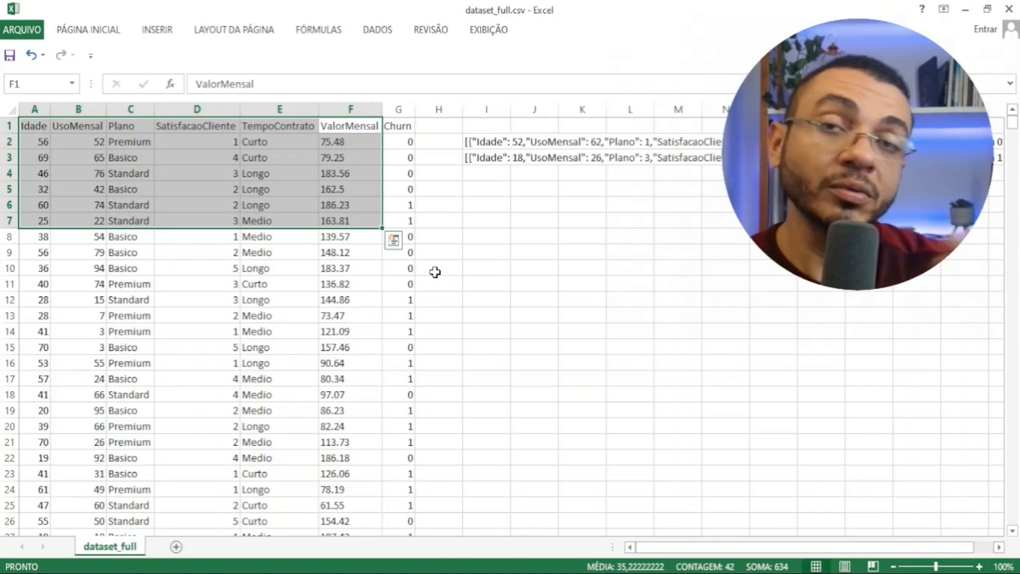
key("Right")
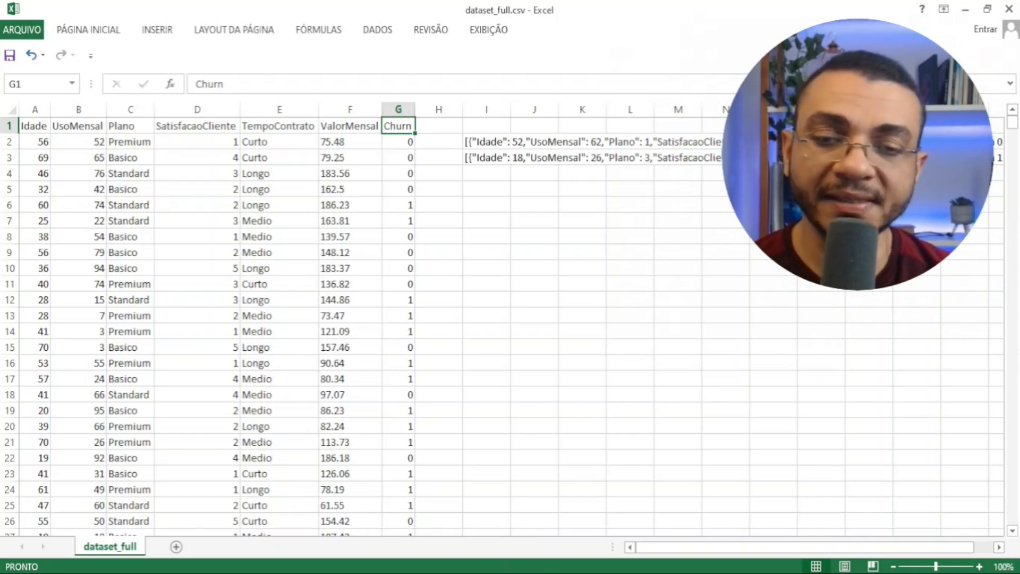
- Switch back to AI Center and view the files stored in the Test Data and Train Data datasets
key("alt+Tab")
key("alt+Tab")
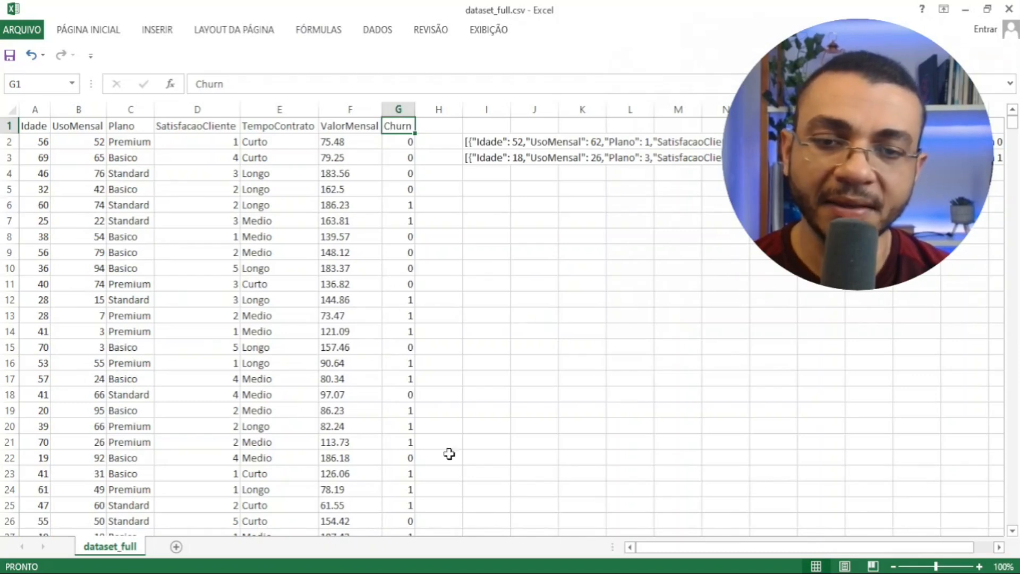
key("alt+Tab")
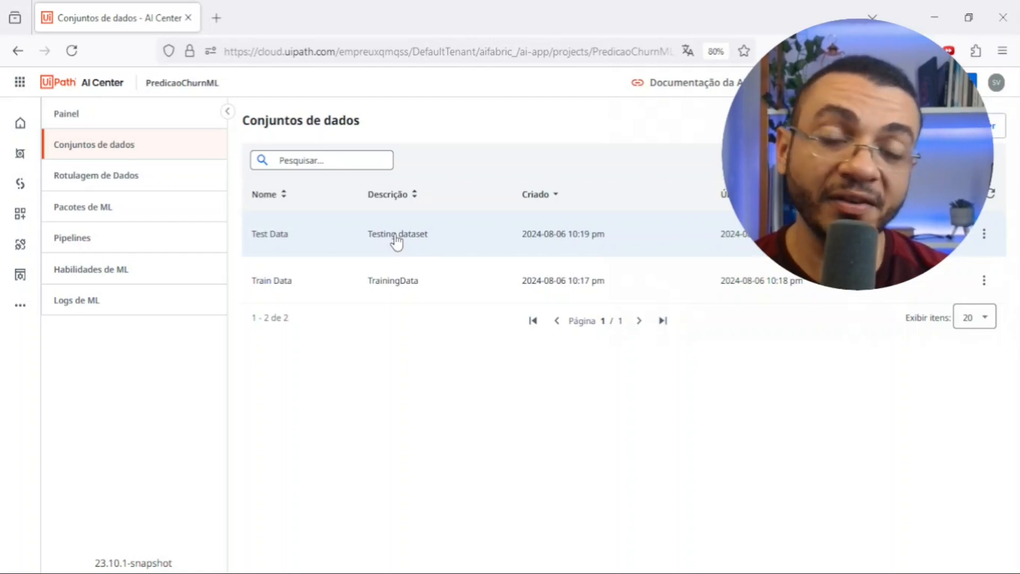
left_click(396, 241)
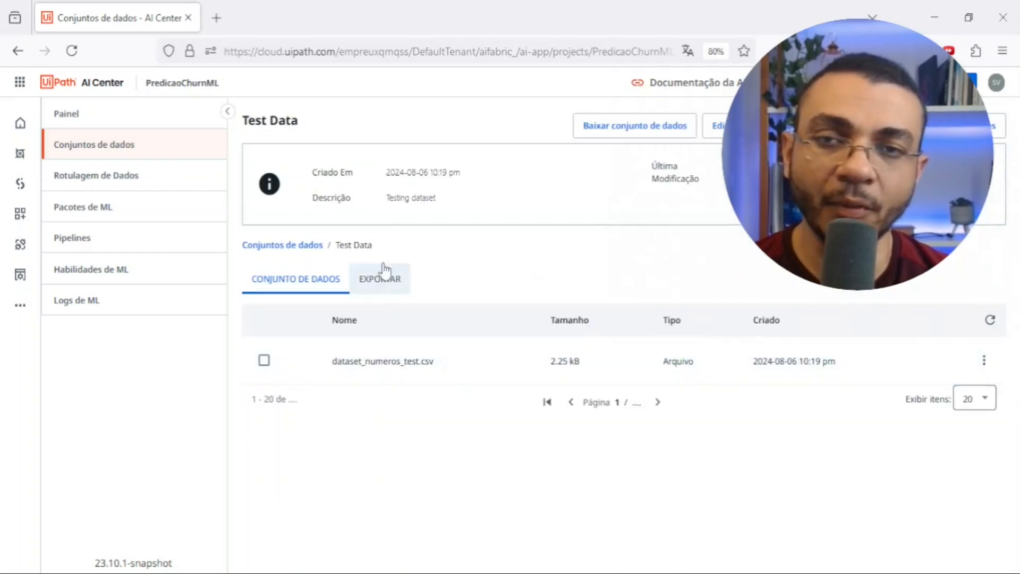
left_click(18, 50)
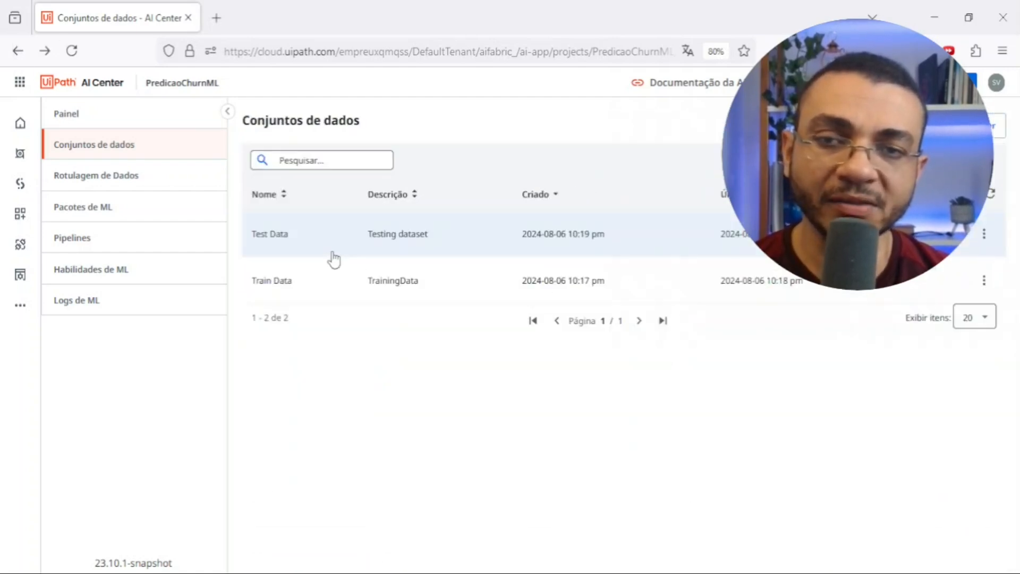
left_click(306, 289)
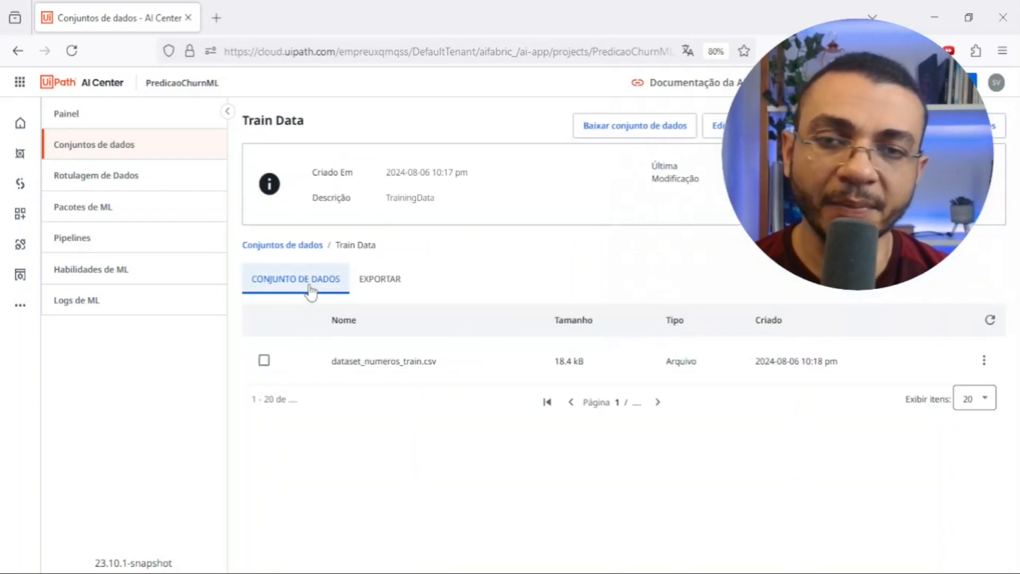
left_click(18, 50)
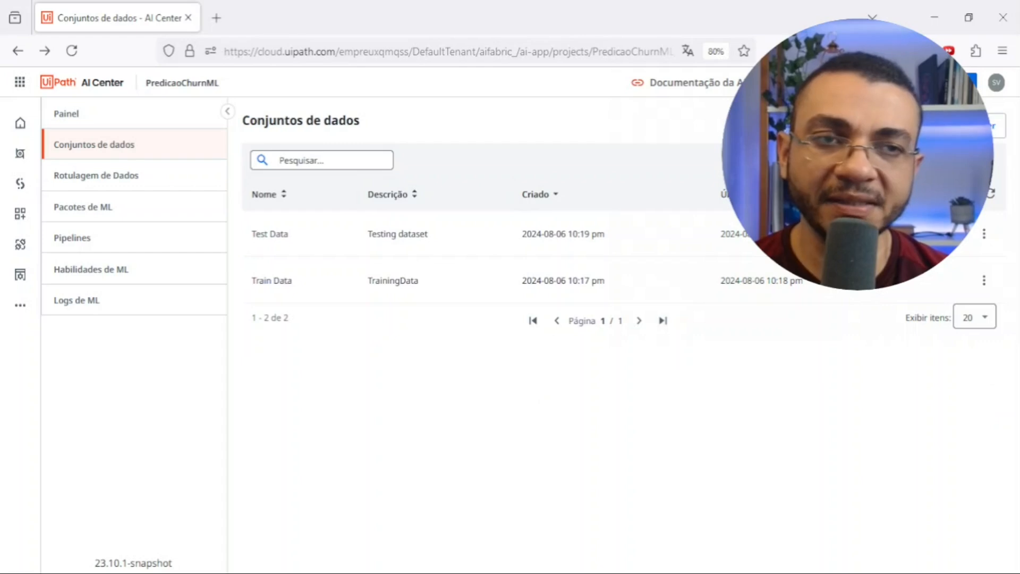
- Look at the folder upload form for a new dataset and return to the dataset list without uploading
left_click(998, 126)
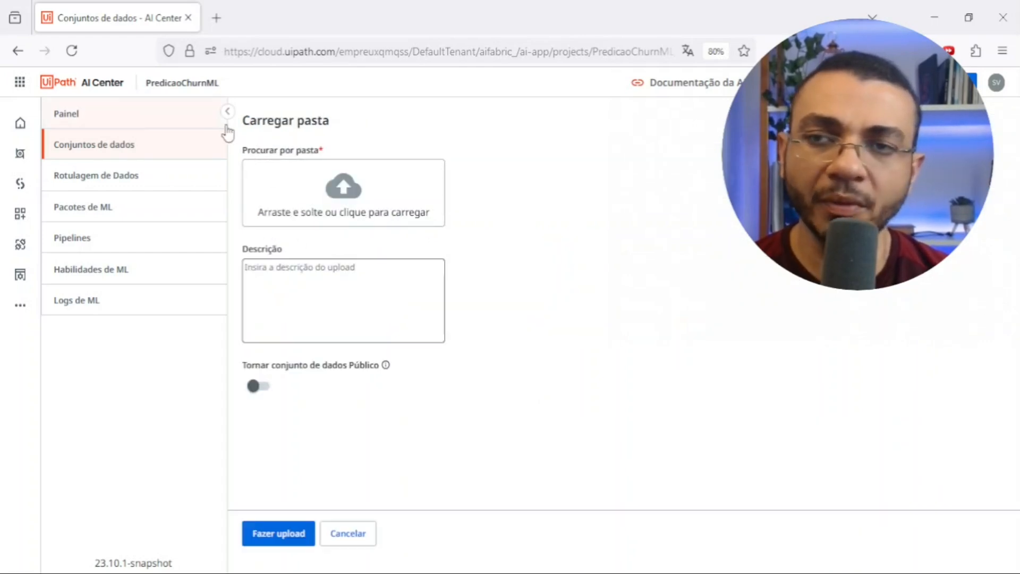
left_click(141, 148)
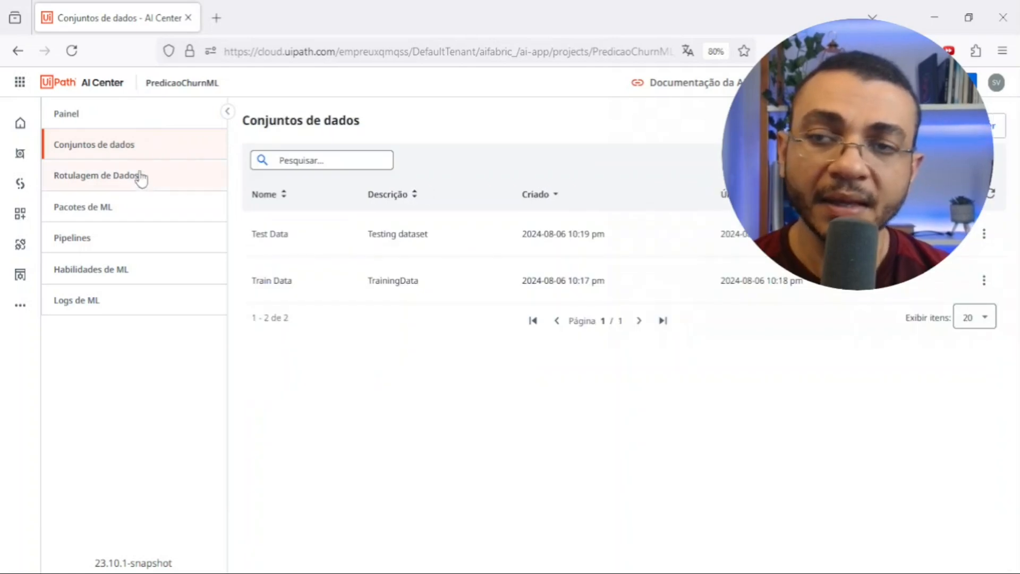
- Open the out-of-the-box packages in the project's ML packages area and look through the UiPath and Open-Source categories
left_click(129, 221)
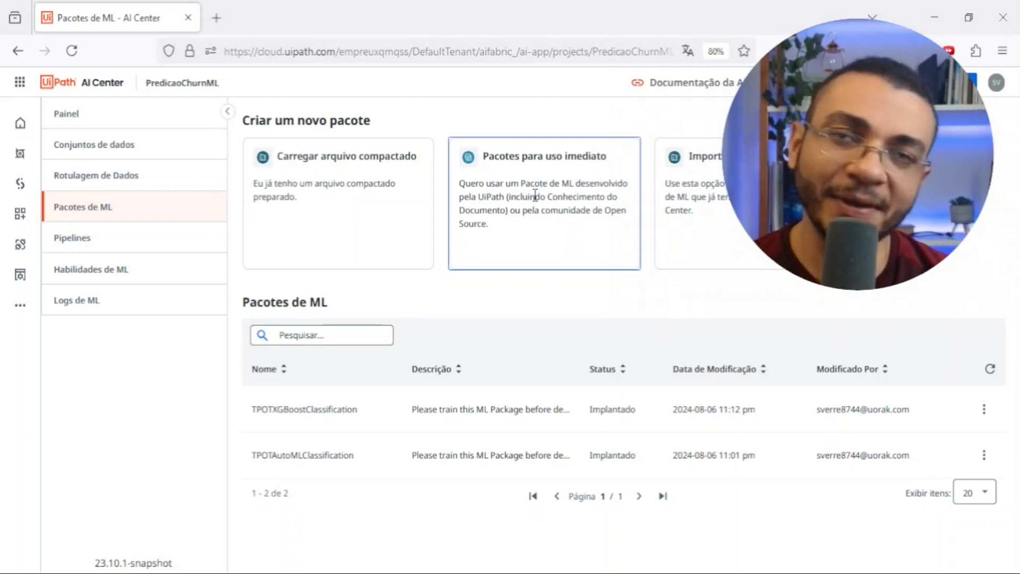
left_click(515, 210)
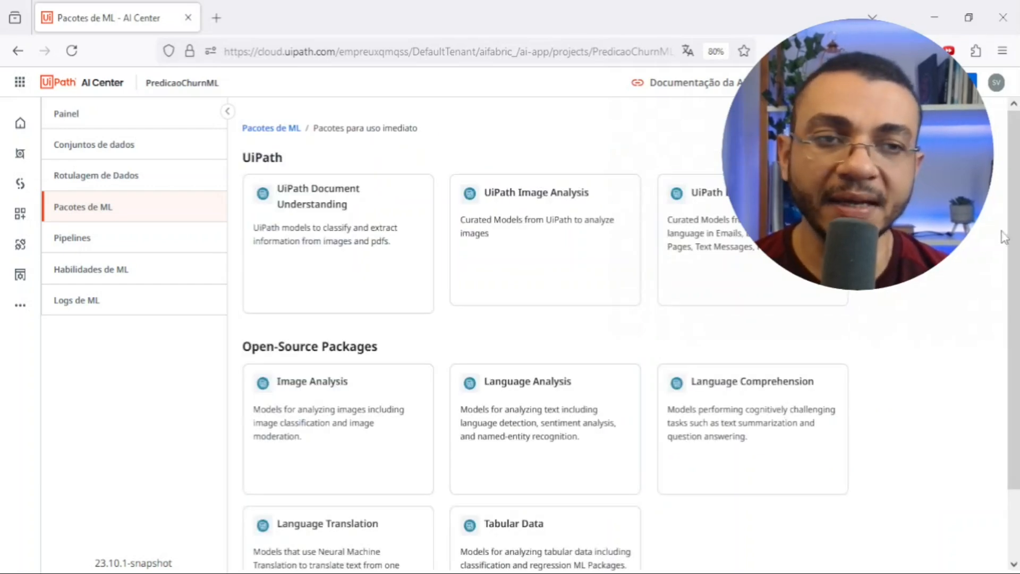
scroll(1016, 252, "down", 3)
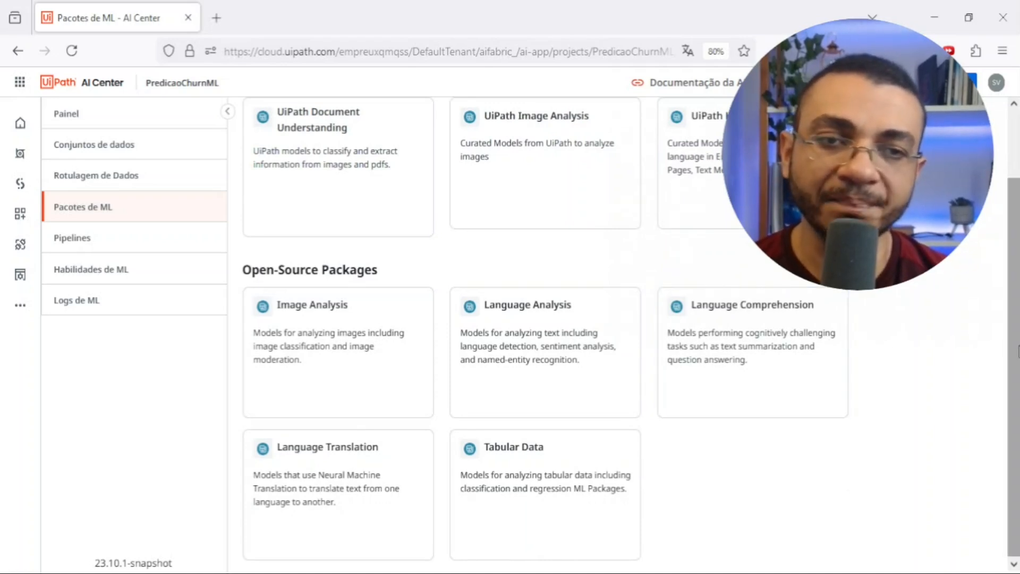
left_click_drag(1014, 346, 1015, 284)
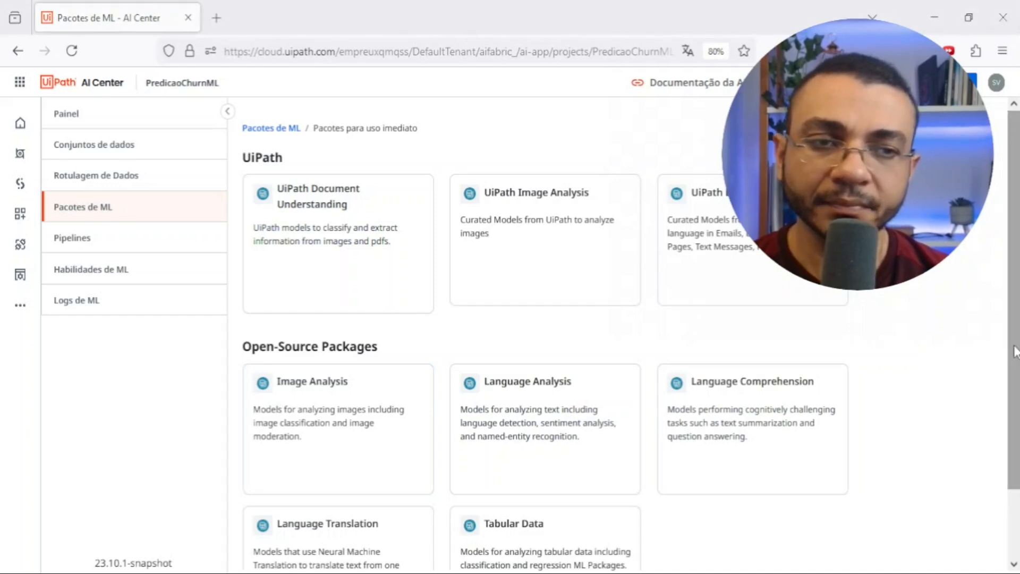
scroll(754, 486, "down", 2)
- Open the Tabular Data category and review the description, input and output details of the TPOTAutoMLClassification package
left_click(532, 510)
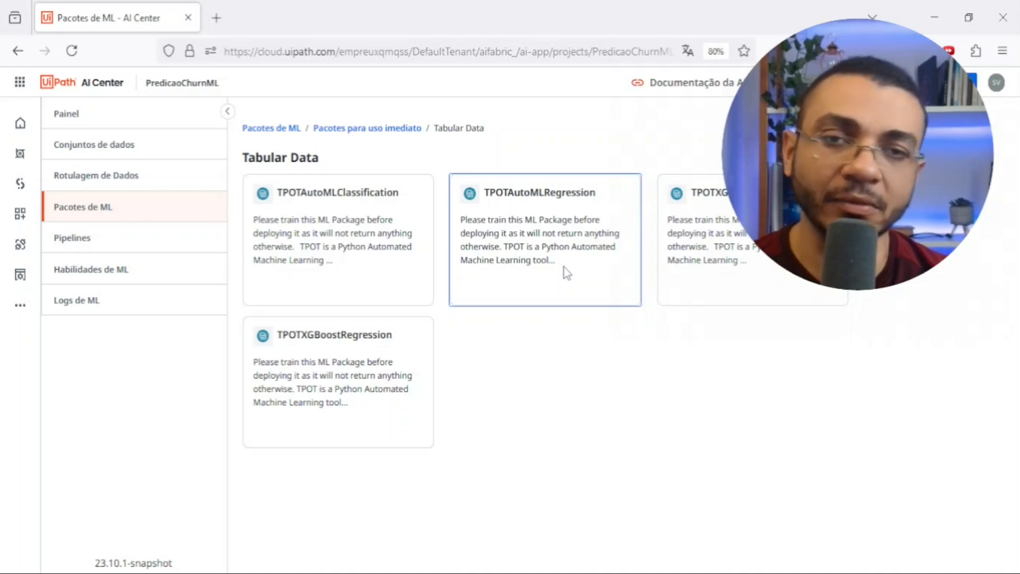
left_click(368, 225)
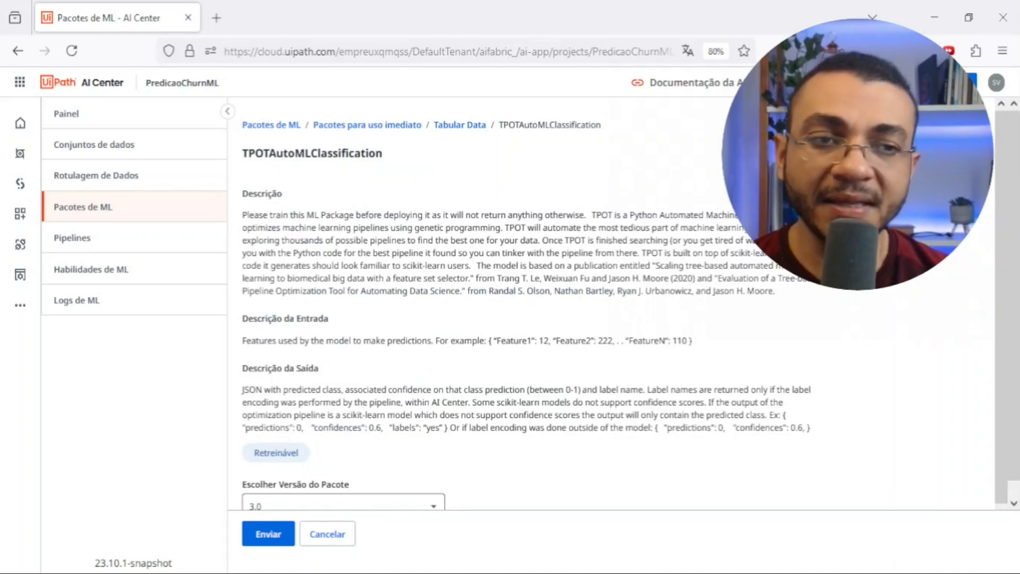
scroll(1017, 470, "down", 1)
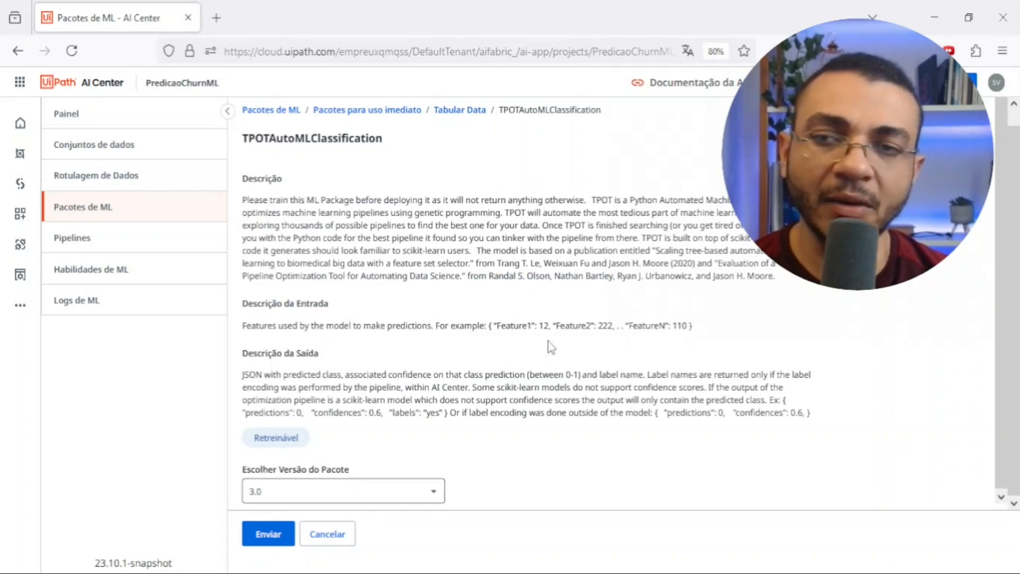
- Open the project's list of pipelines
left_click(144, 249)
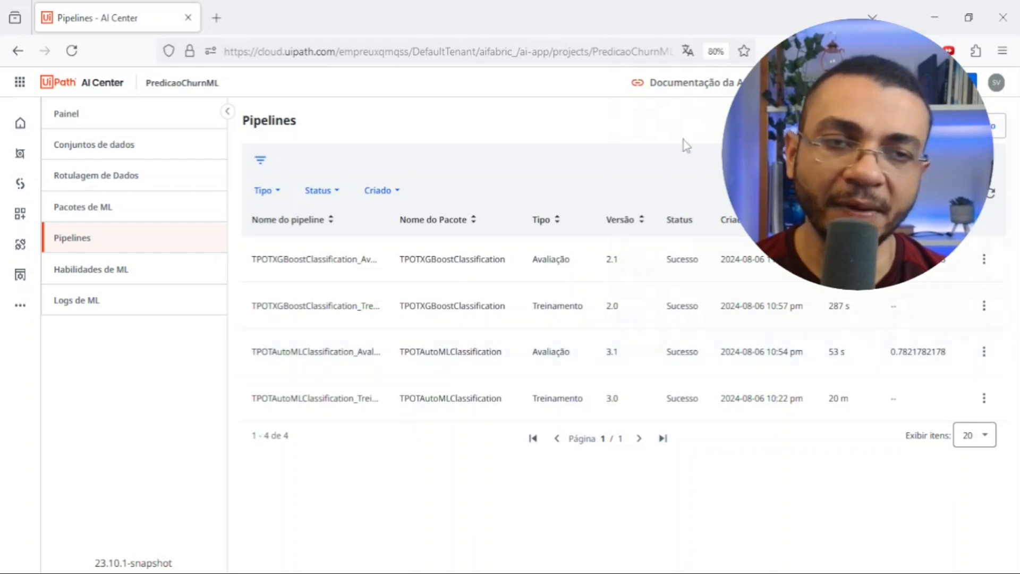
- Start a new pipeline run and set its type to Execução do treinamento
left_click(997, 126)
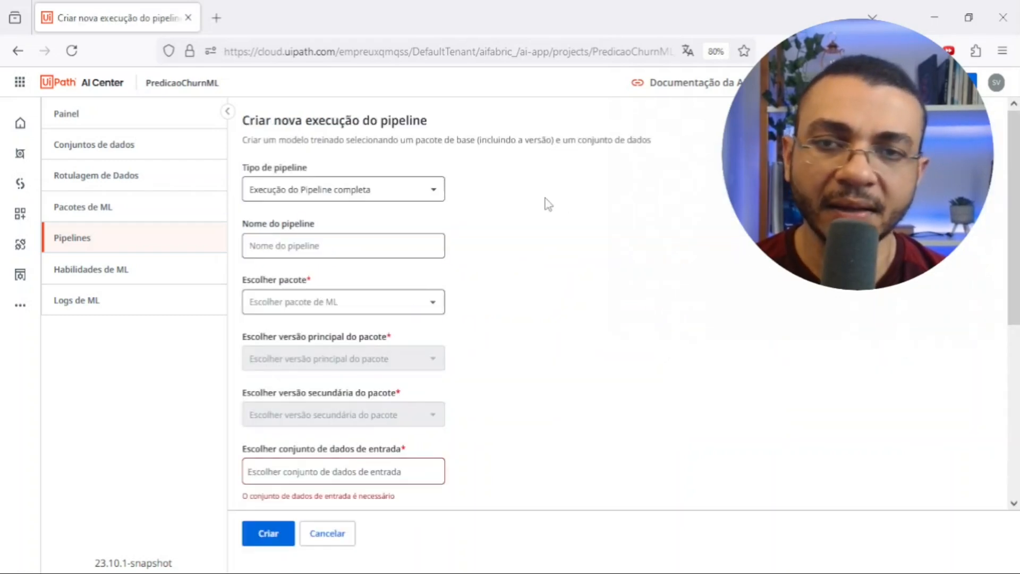
left_click(436, 197)
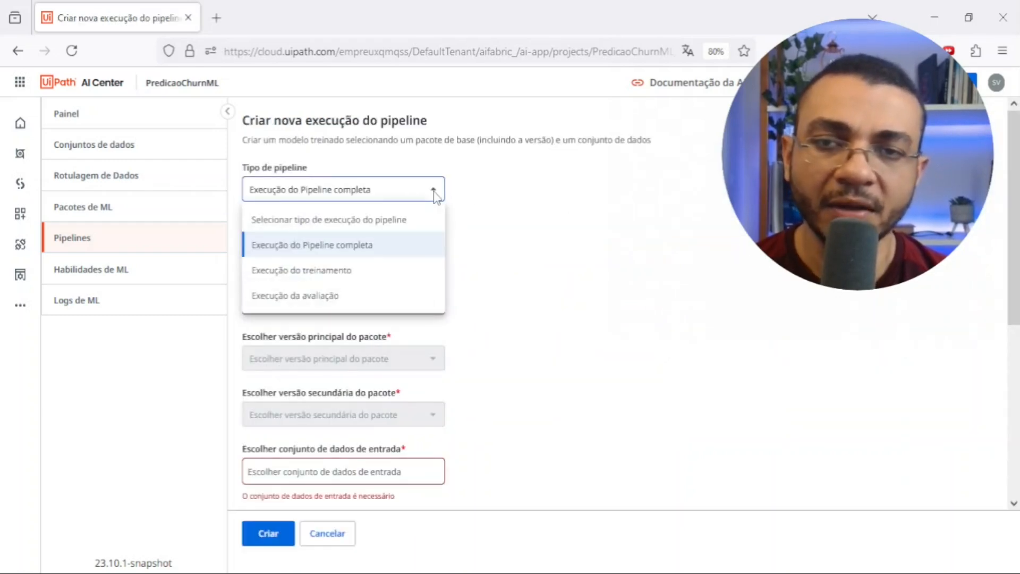
left_click(345, 274)
left_click(393, 246)
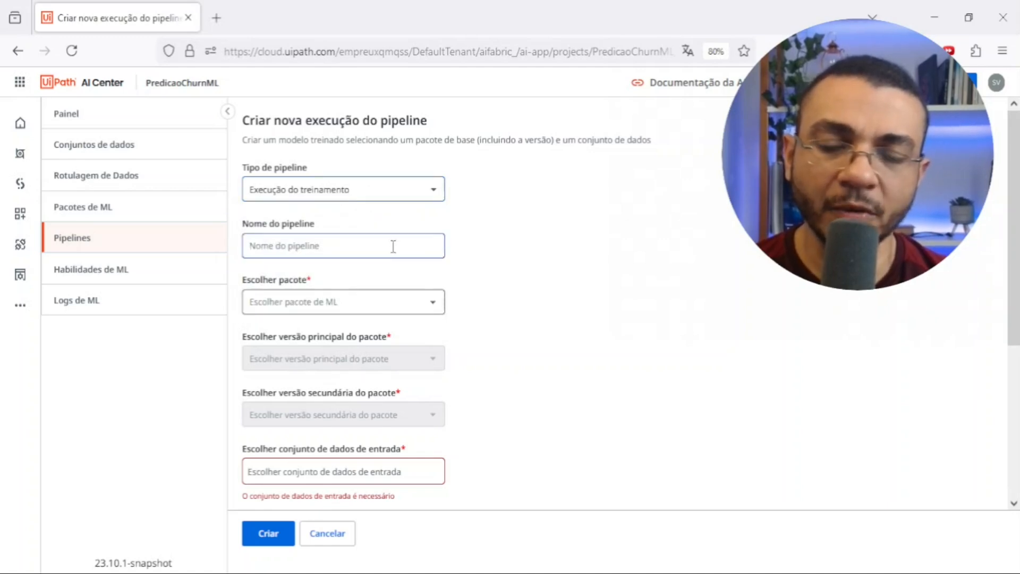
- Choose the TPOTAutoMLClassification package with major version 3 and minor version 1 for the run
left_click(428, 304)
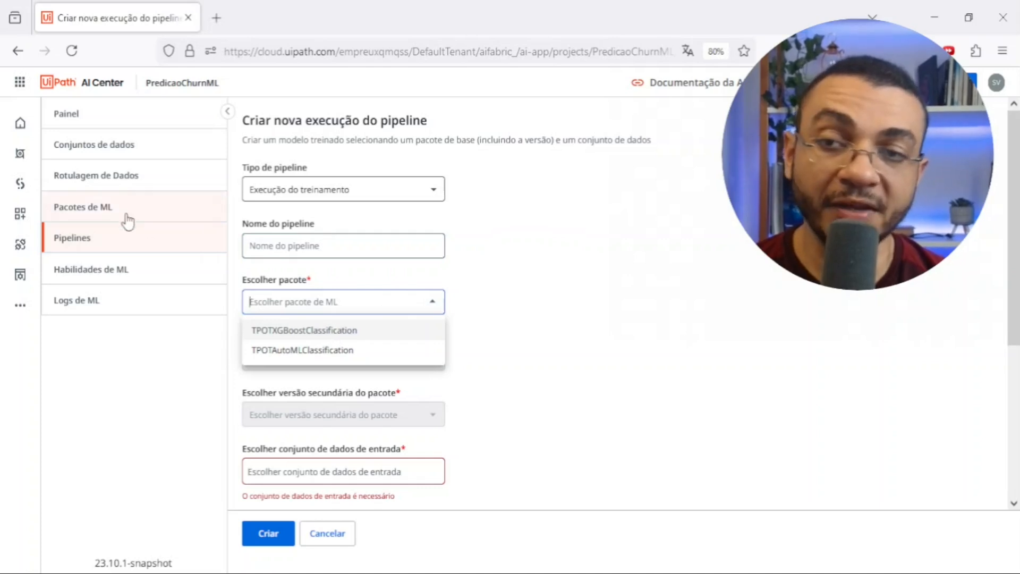
left_click(296, 350)
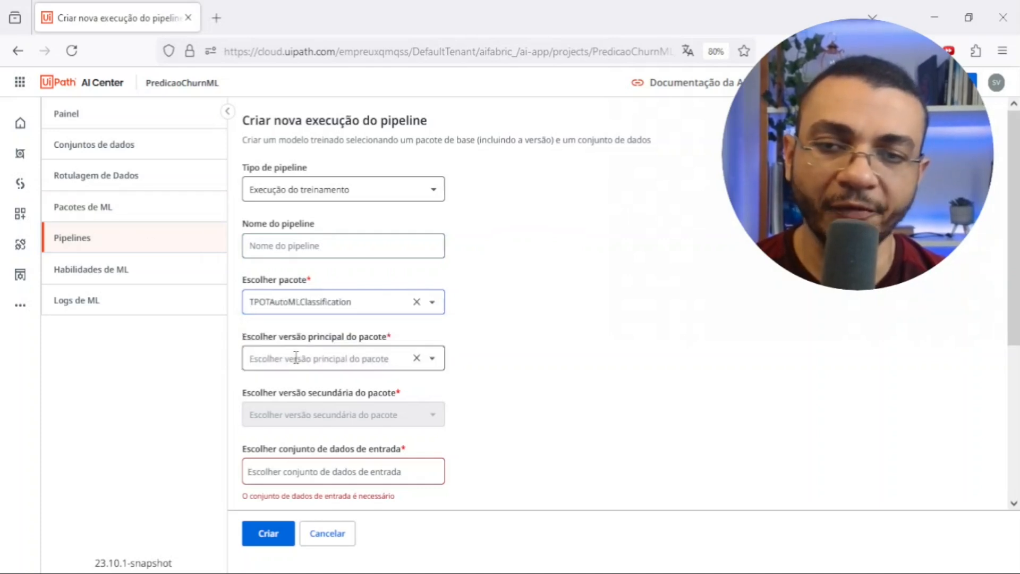
left_click(432, 359)
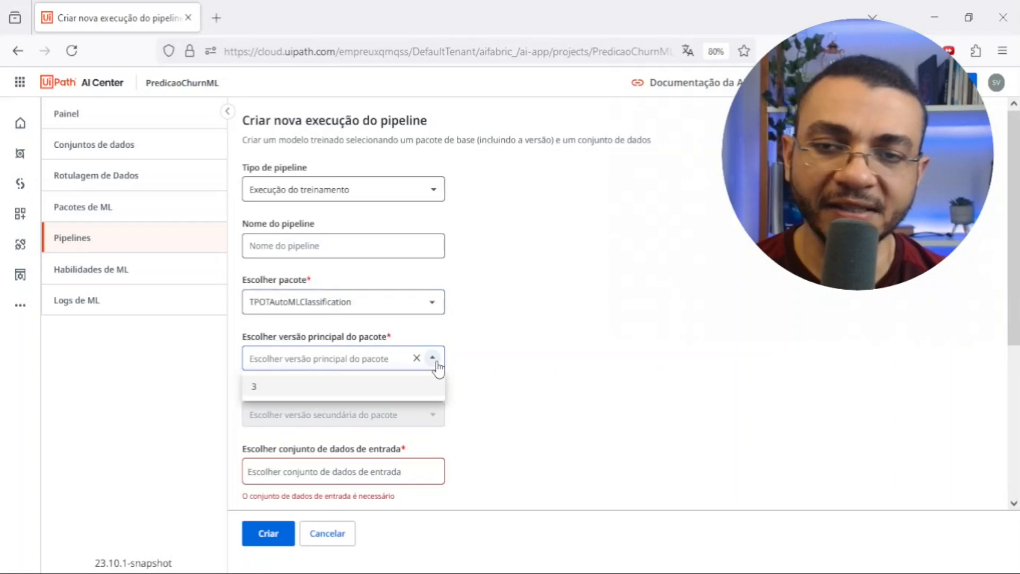
left_click(344, 395)
left_click(434, 420)
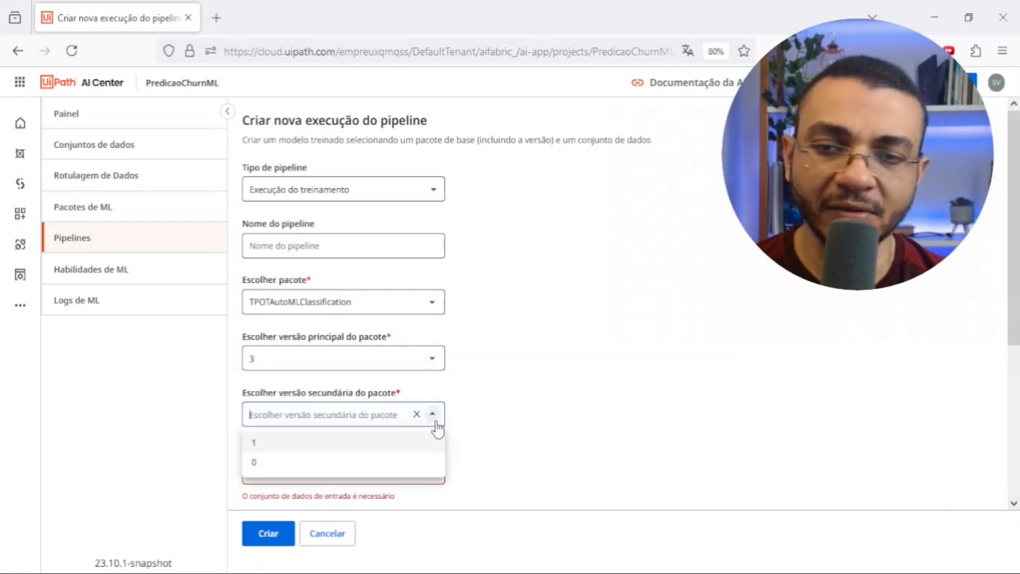
left_click(318, 448)
- Select Train Data as the run's input dataset
left_click(415, 476)
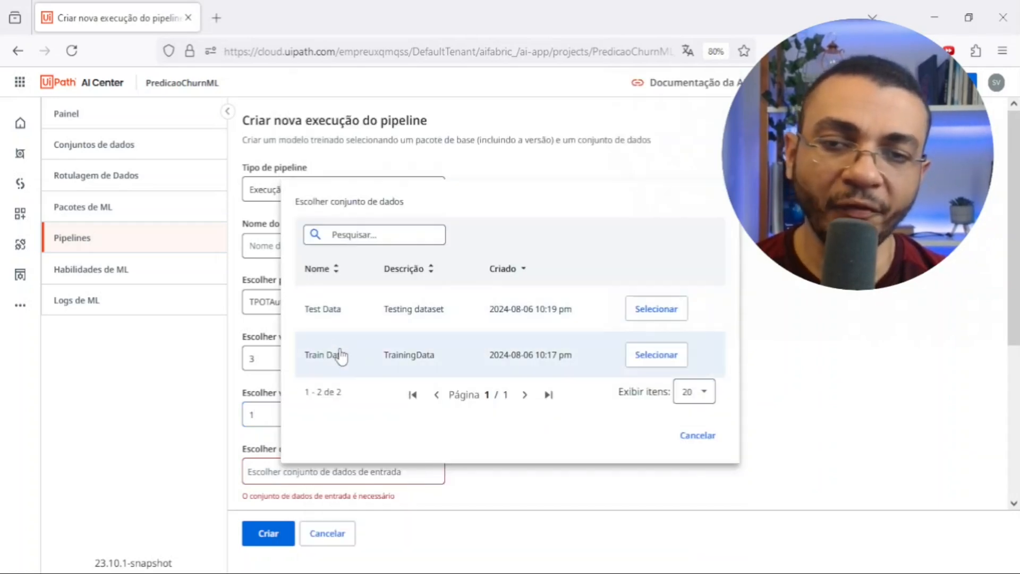
left_click(662, 363)
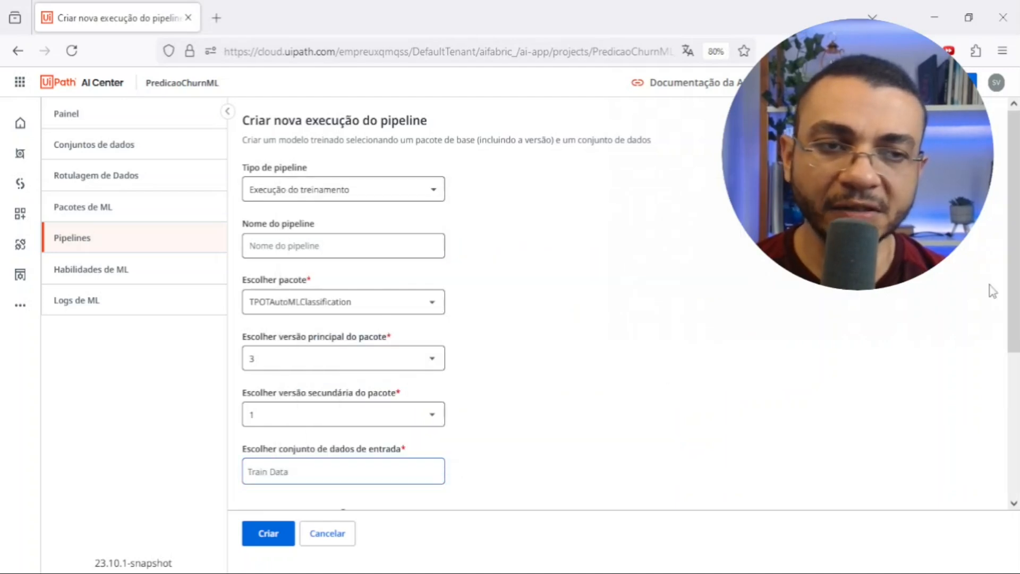
left_click_drag(1014, 319, 1013, 464)
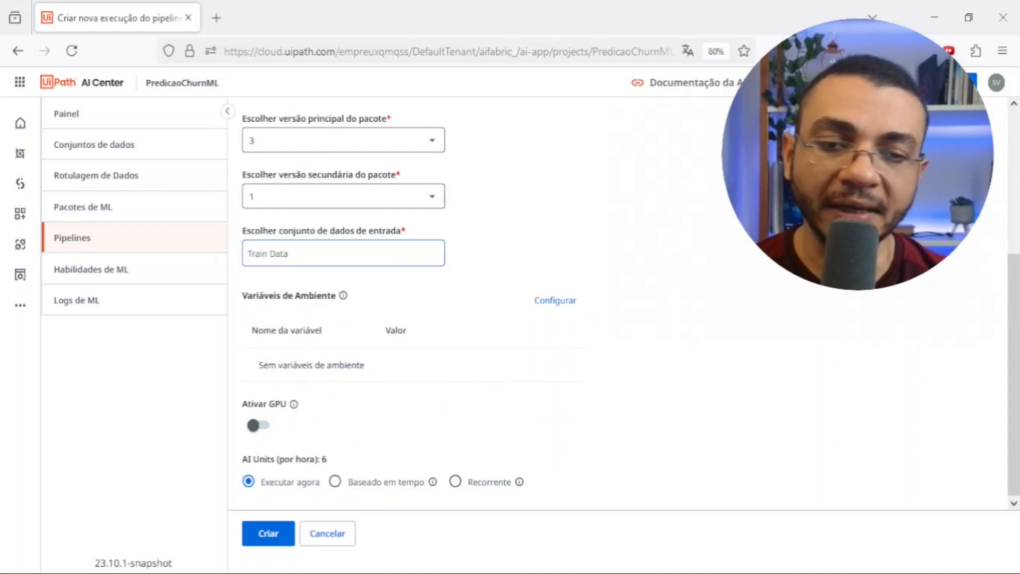
- Switch to dataset_full.csv in Excel and examine the input columns Idade to ValorMensal, the Churn column and its header name
key("alt+Tab")
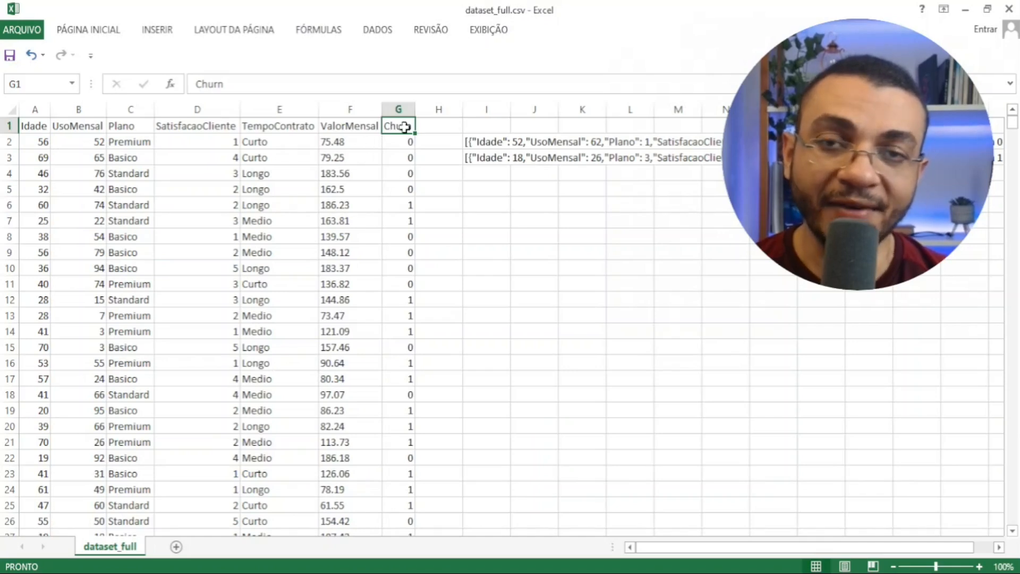
left_click(363, 109)
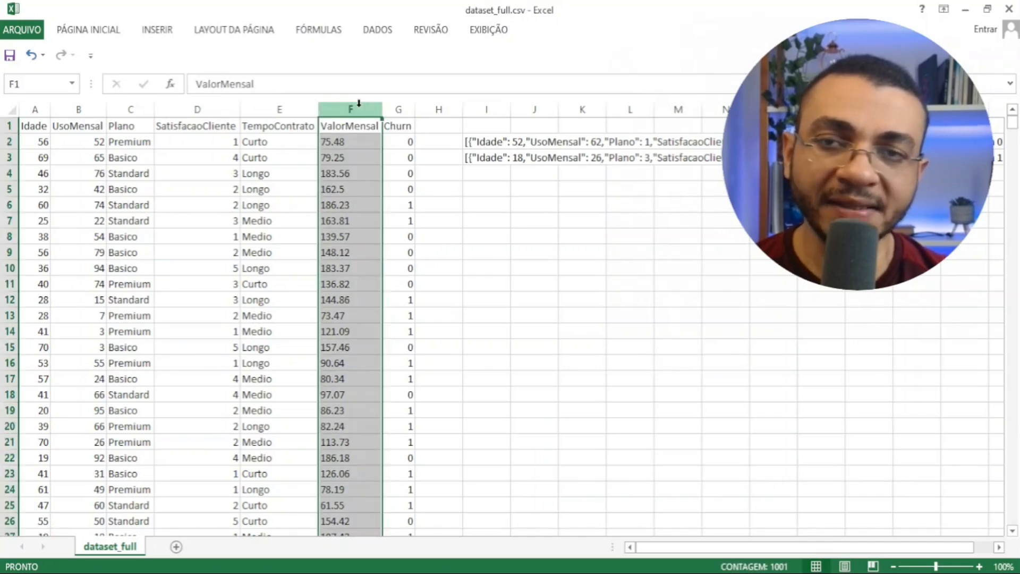
left_click(37, 109, "shift")
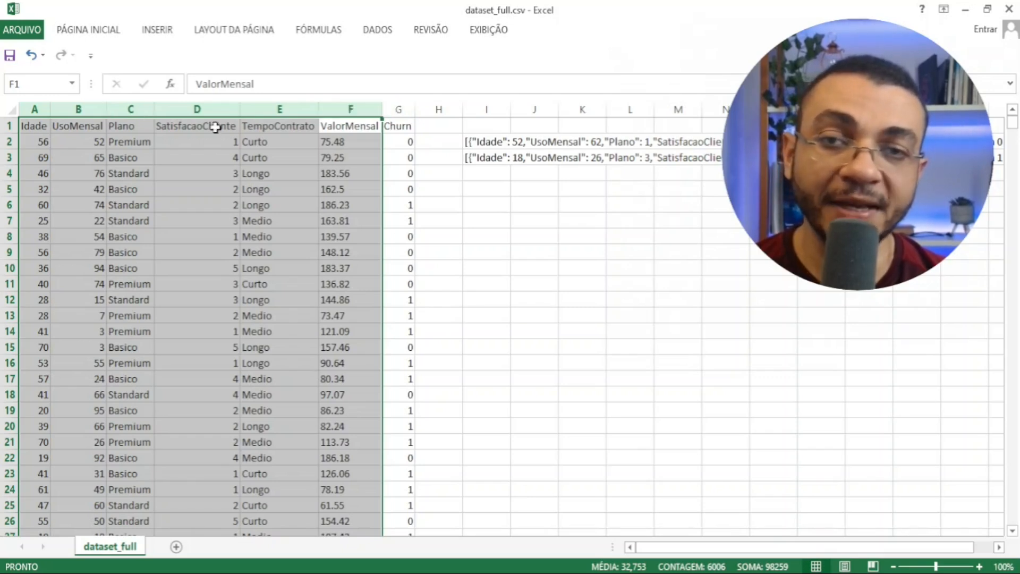
left_click(396, 109)
left_click_drag(395, 109, 396, 105)
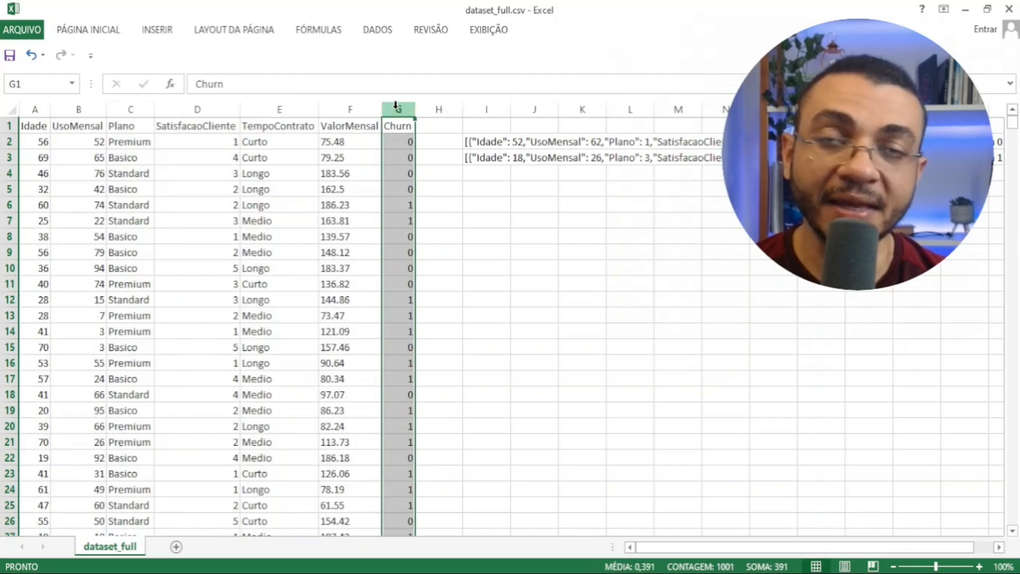
left_click(394, 126)
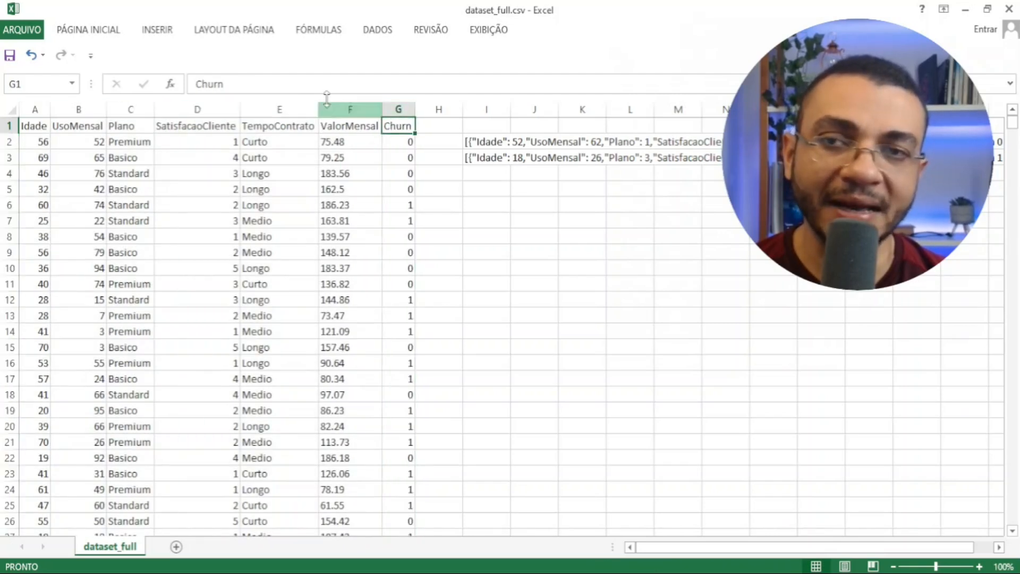
left_click_drag(224, 84, 199, 83)
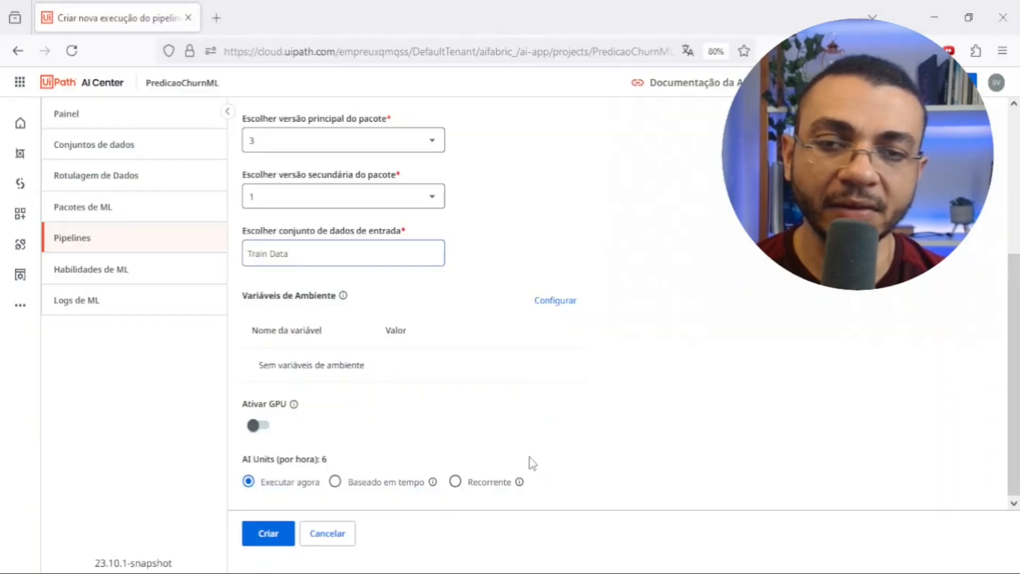
- Back in the AI Center pipeline form, add the environment variable target_column with the value Churn
left_click(558, 301)
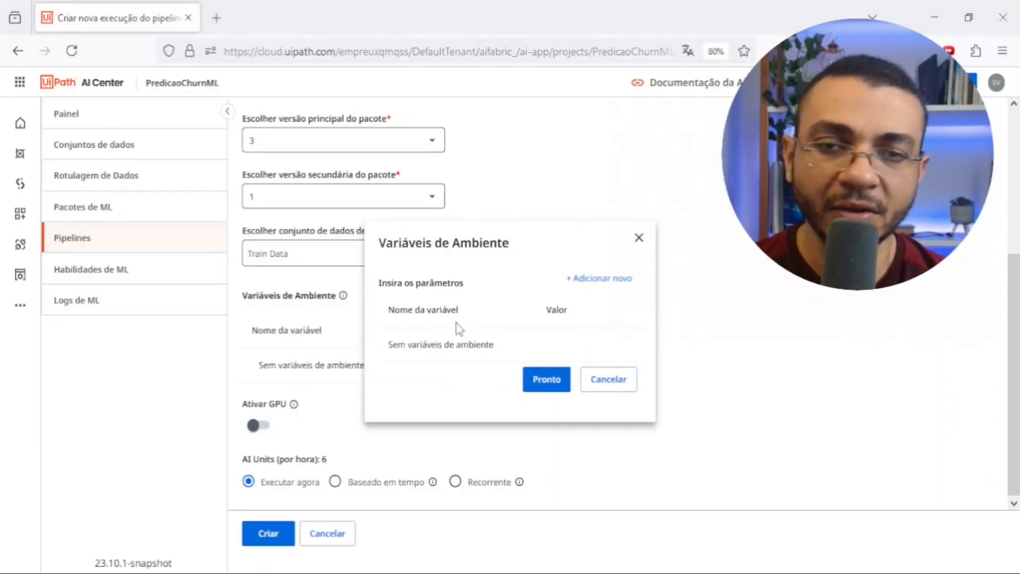
left_click(594, 278)
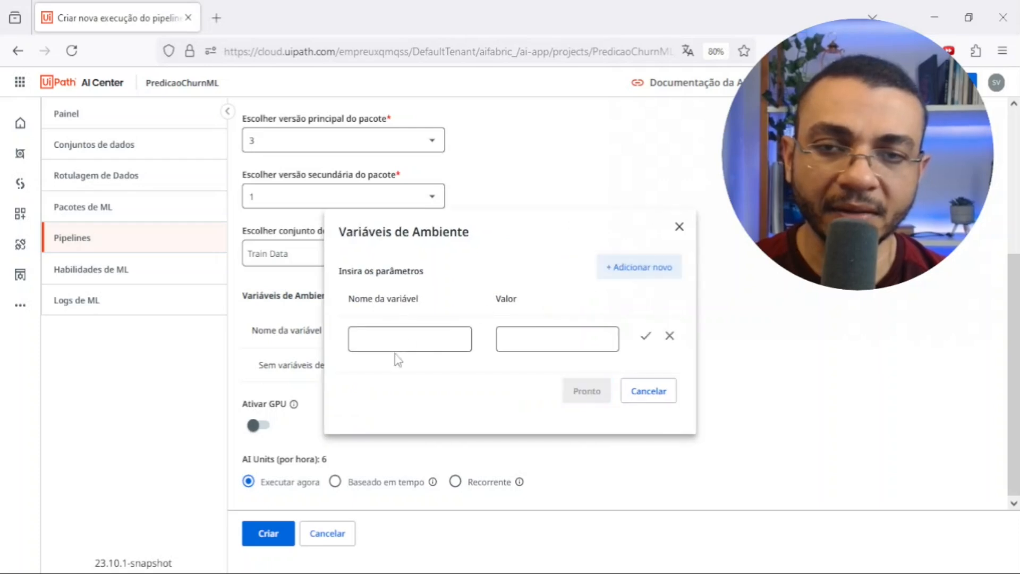
left_click(392, 339)
type("target")
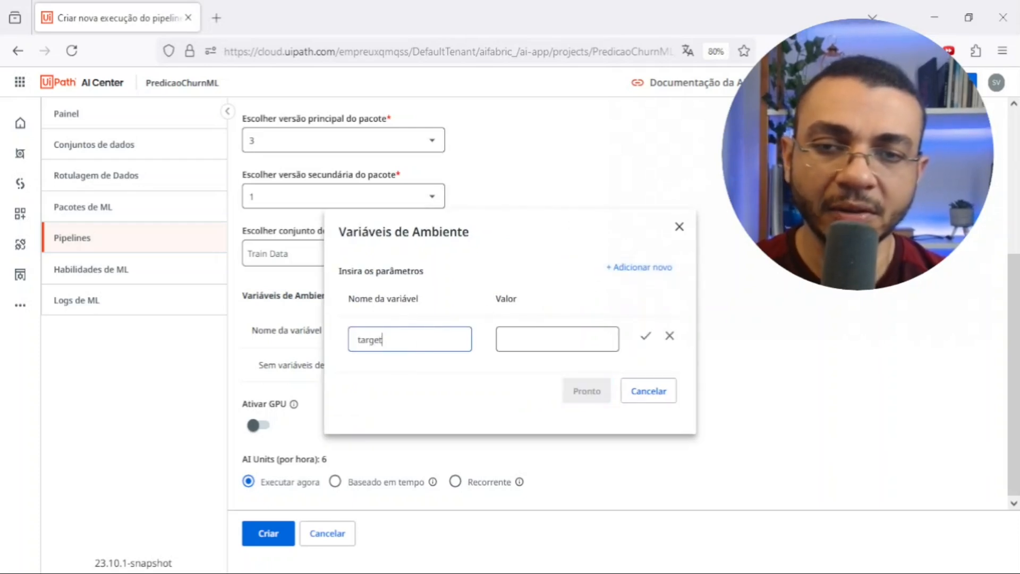
type("_column")
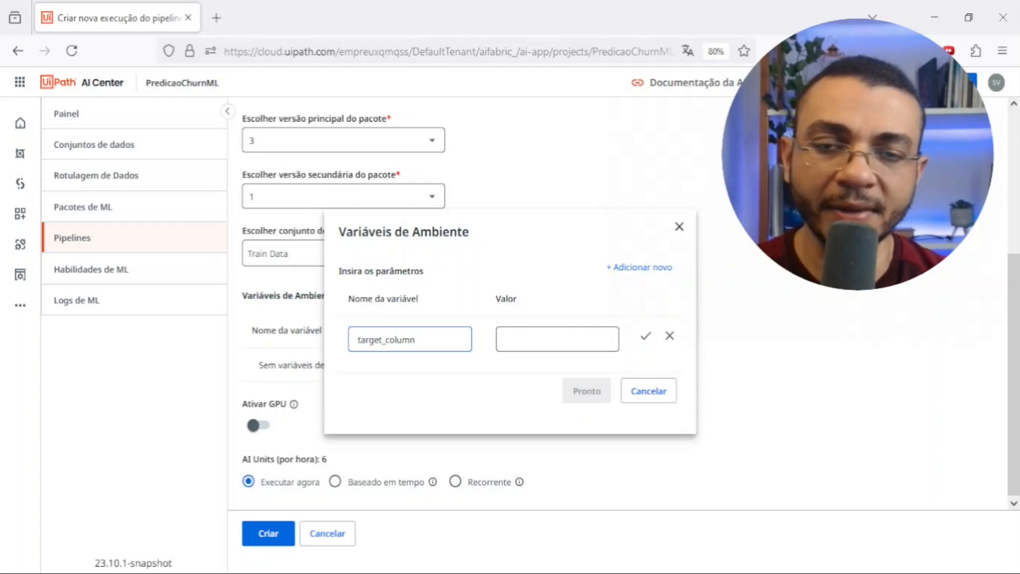
left_click(524, 341)
type("Churn")
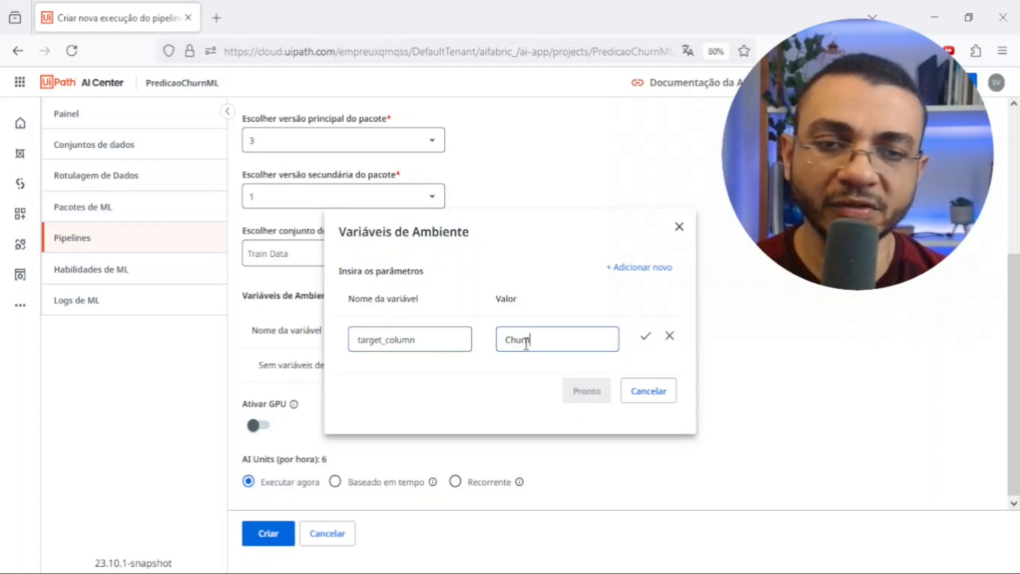
left_click(645, 336)
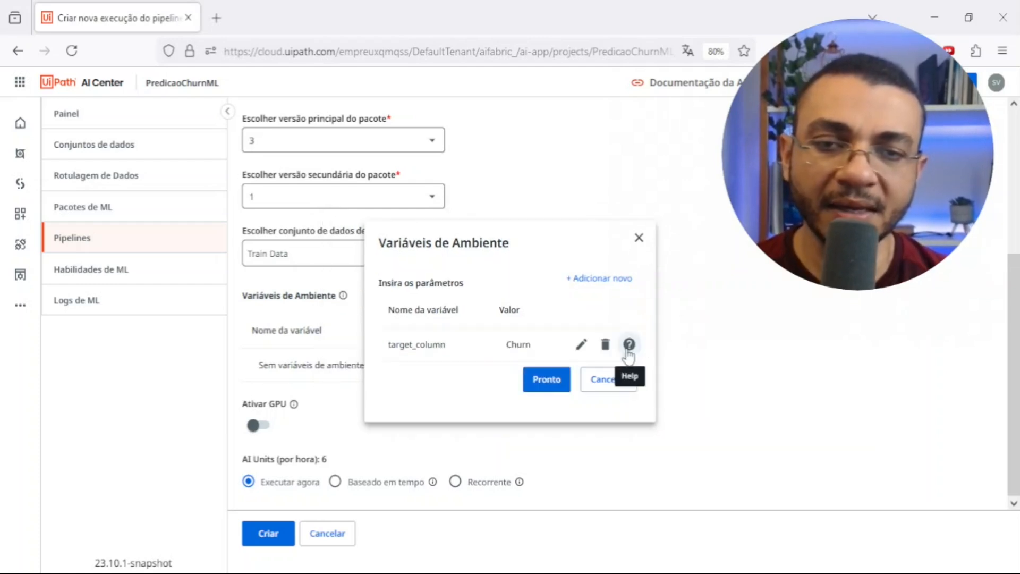
left_click(545, 384)
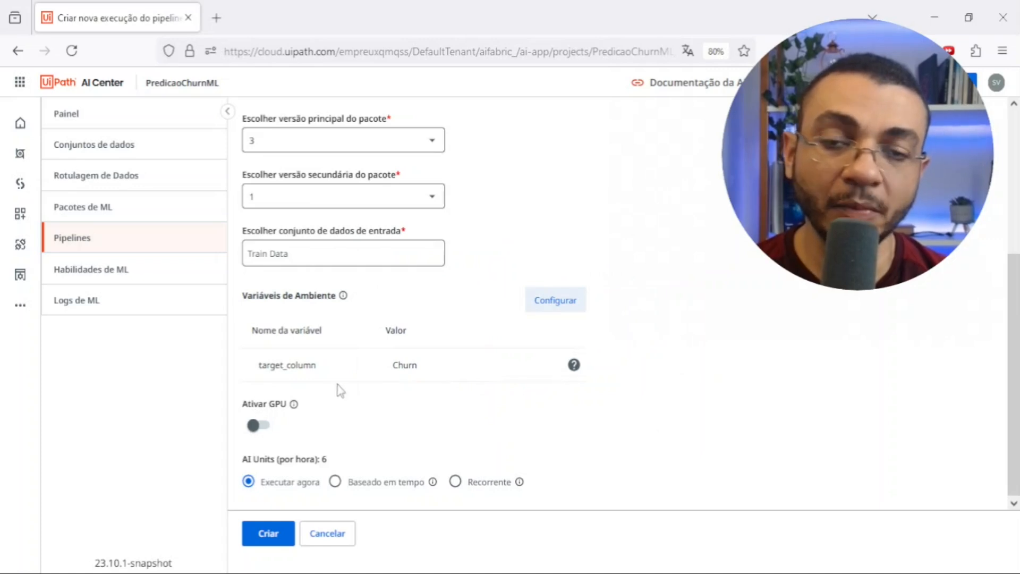
- Return to dataset_full.csv in Excel and compare columns Idade to ValorMensal with Churn, ending on the first Plano value
left_click(541, 573)
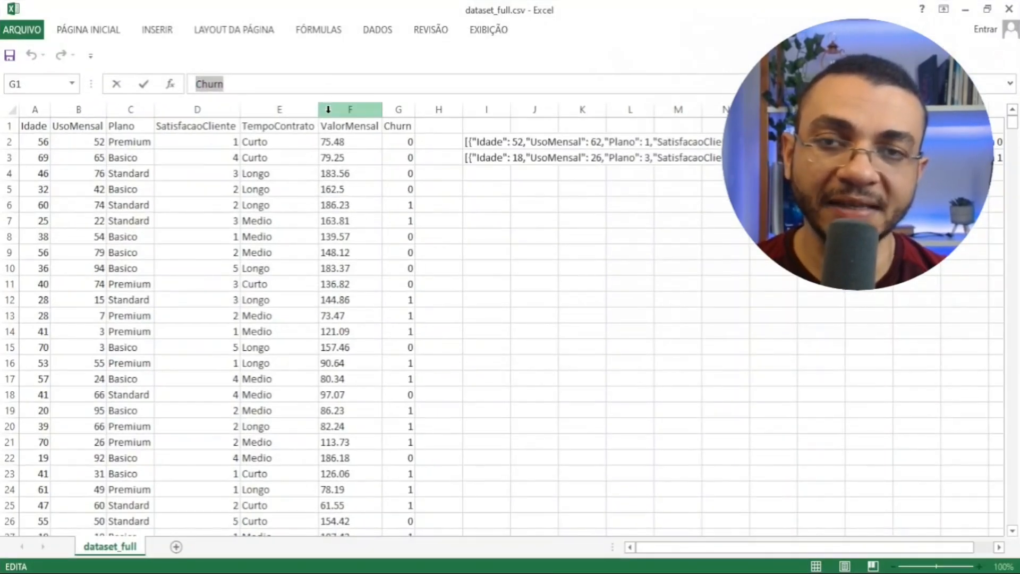
left_click(350, 109)
left_click(51, 109, "shift")
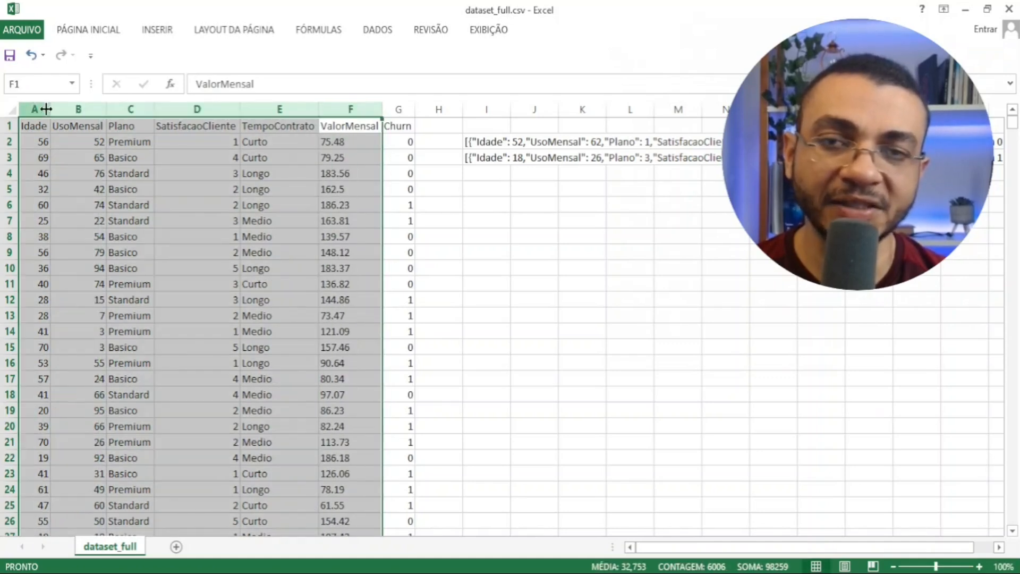
left_click(397, 108)
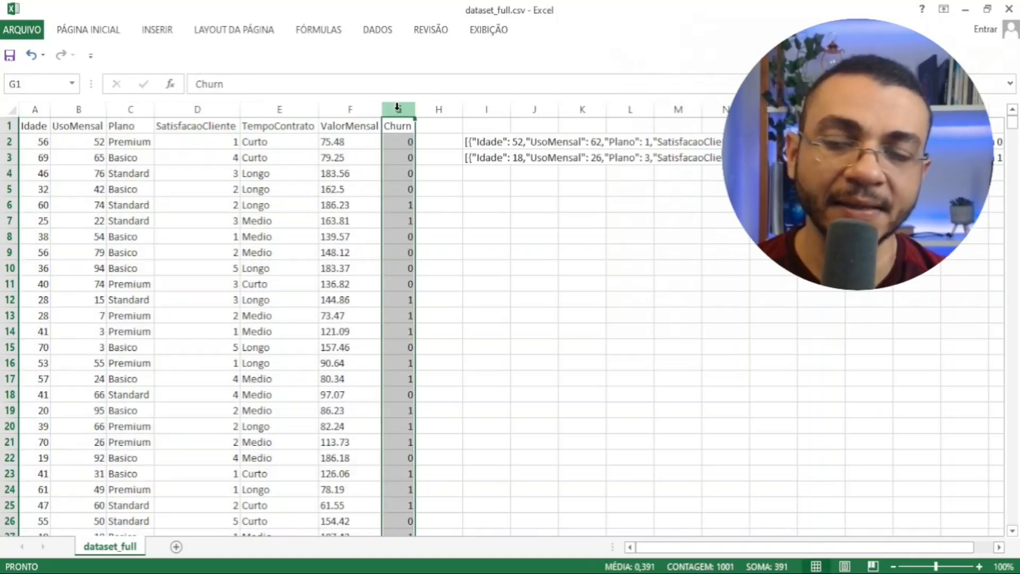
left_click(130, 141)
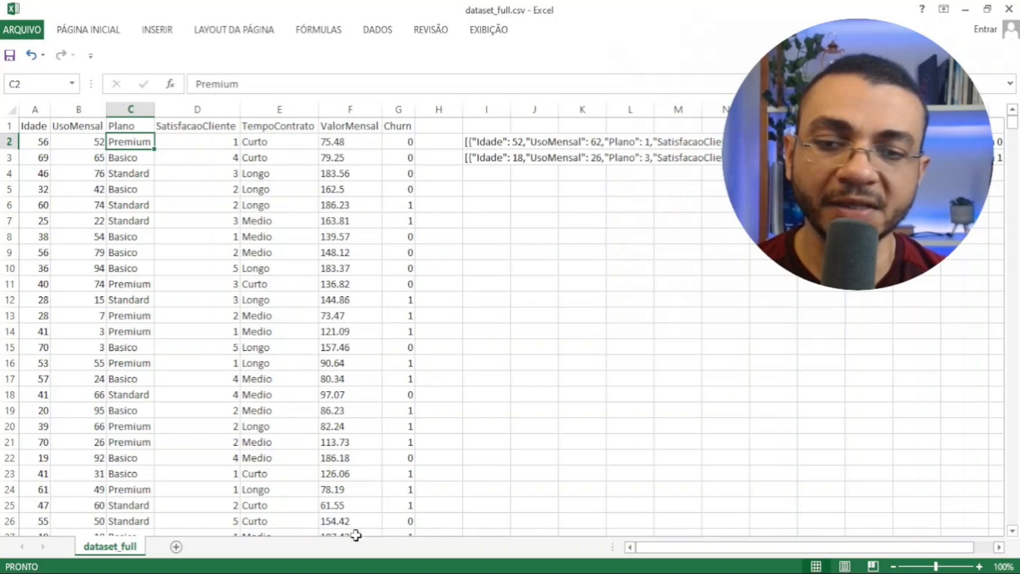
- Switch to File Explorer and open the dataset folder inside ChurnML to view the numeric train and test CSV files
key("alt+Tab")
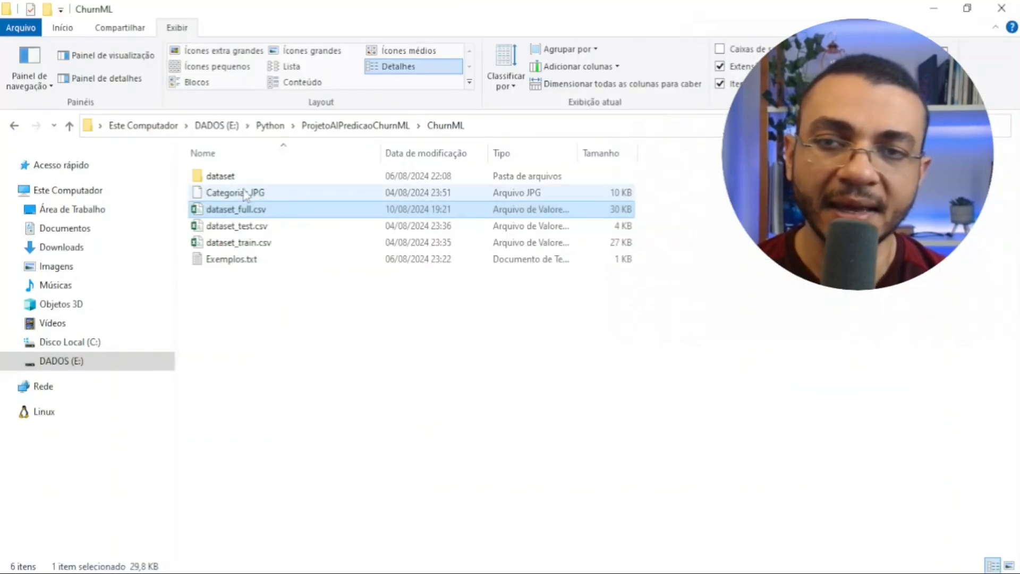
double_click(234, 176)
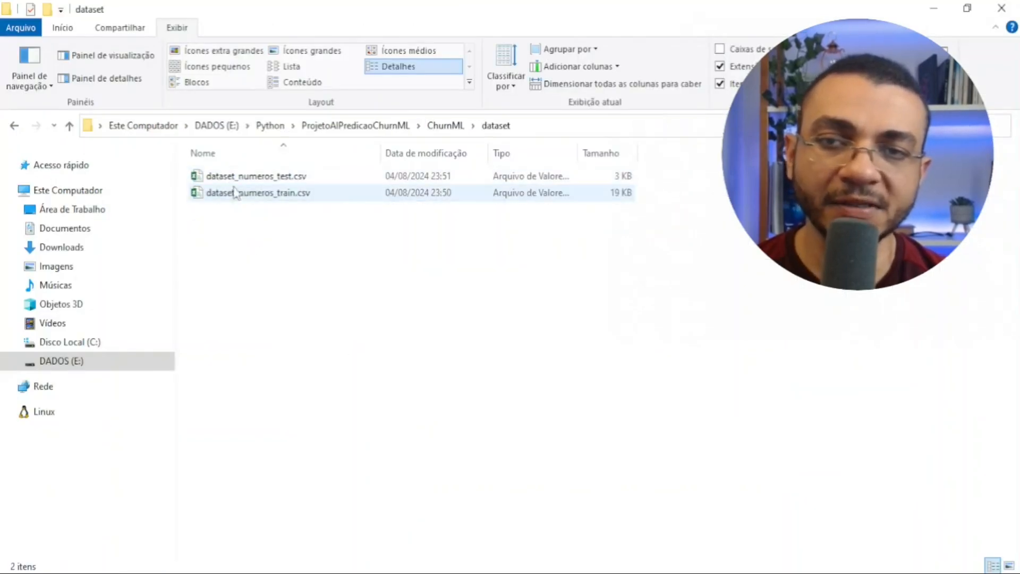
left_click(266, 193)
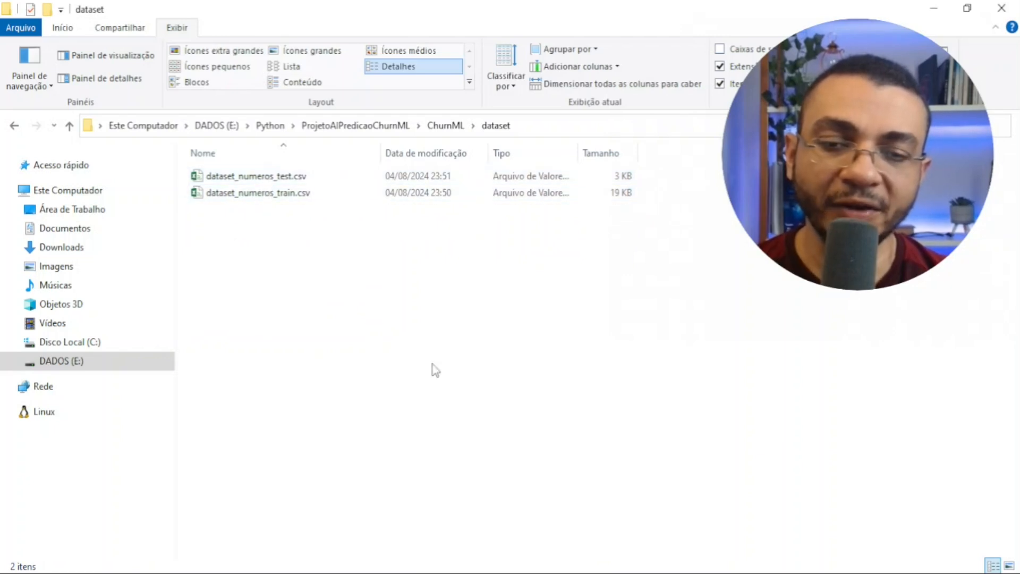
- Examine the text categories in the Plano and TempoContrato columns of dataset_full.csv in Excel, and return to the AI Center pipeline form
key("alt+Tab")
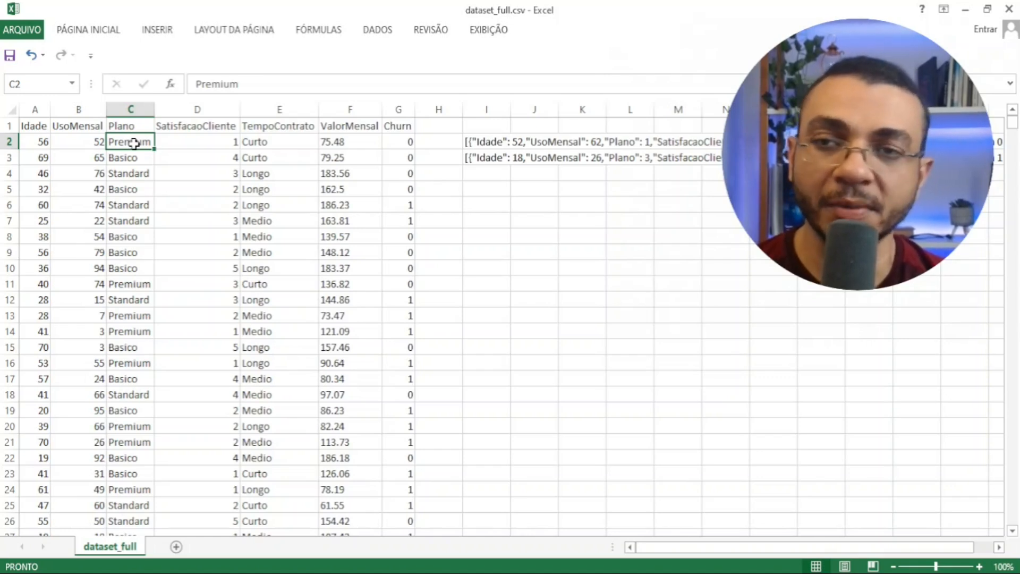
left_click(130, 109)
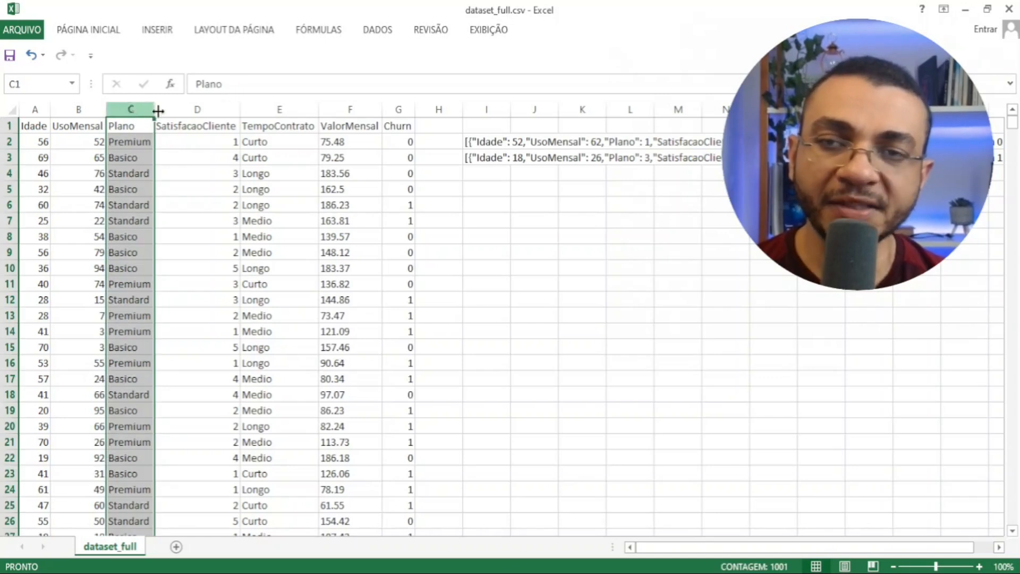
left_click(261, 108)
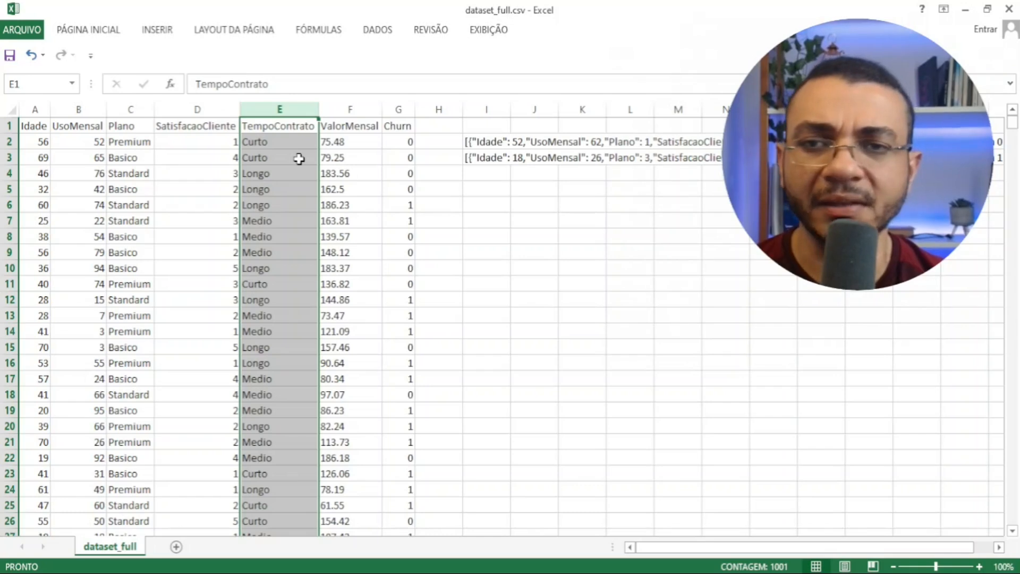
left_click(284, 141)
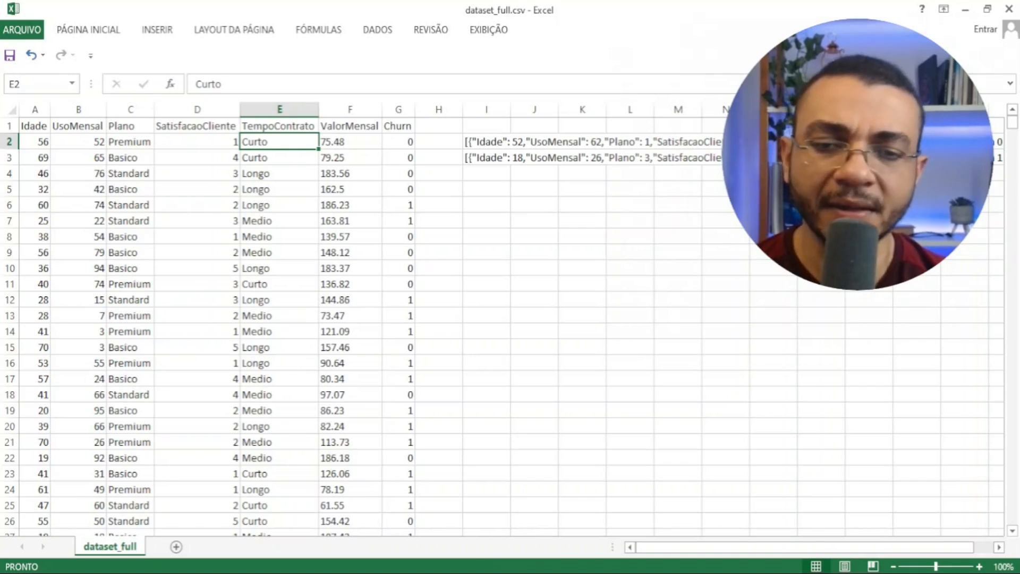
left_click(493, 573)
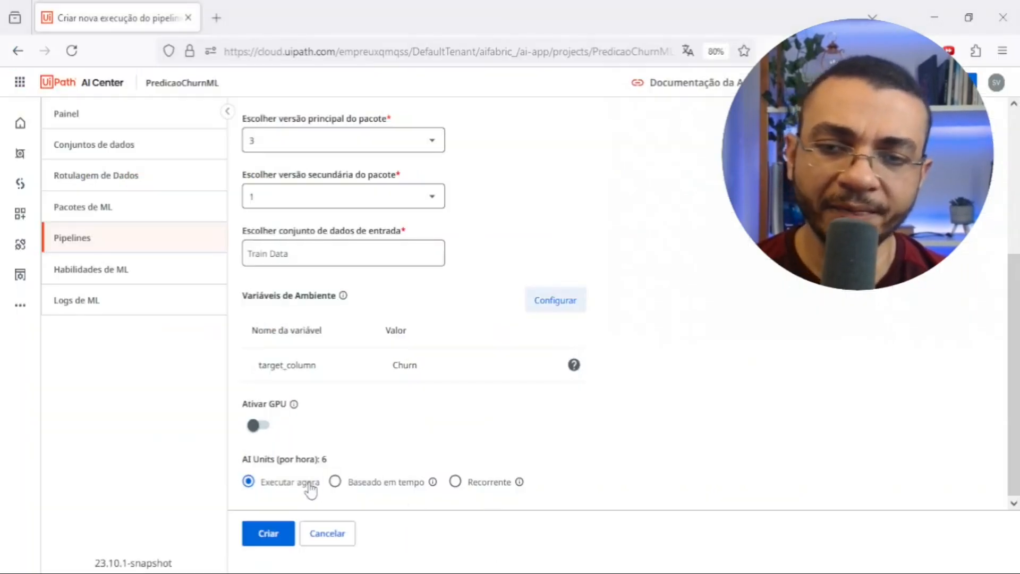
- Enable GPU for the training pipeline run and cancel creating the run
left_click(264, 428)
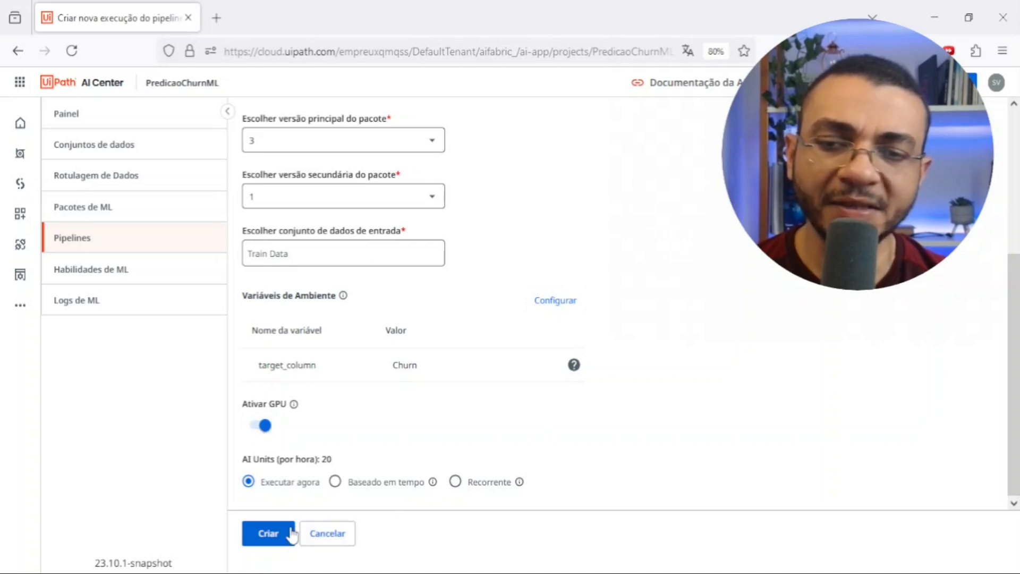
left_click(330, 541)
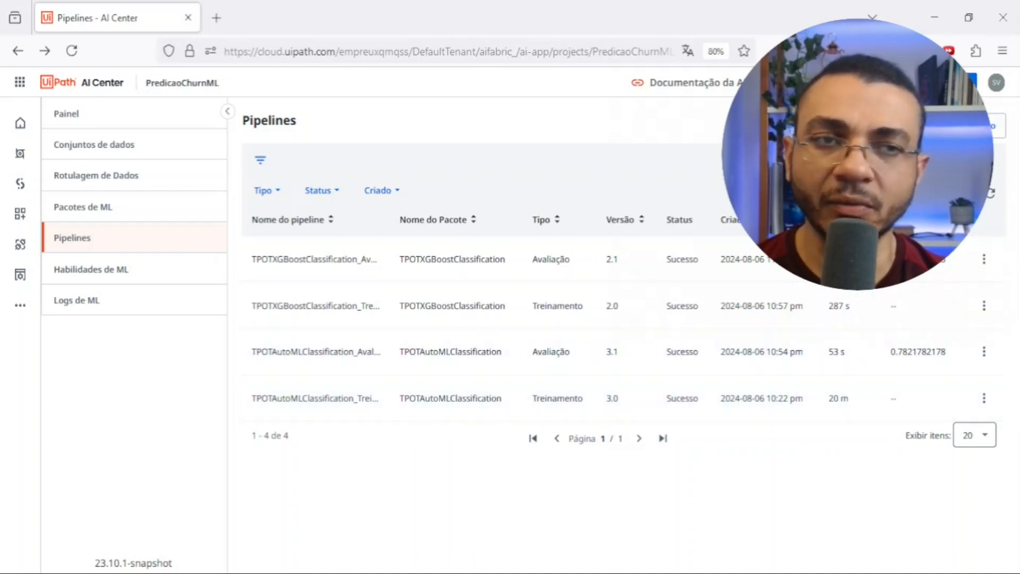
- Start a new pipeline run of type Execução da avaliação using the package TPOTAutoMLClassification
left_click(977, 126)
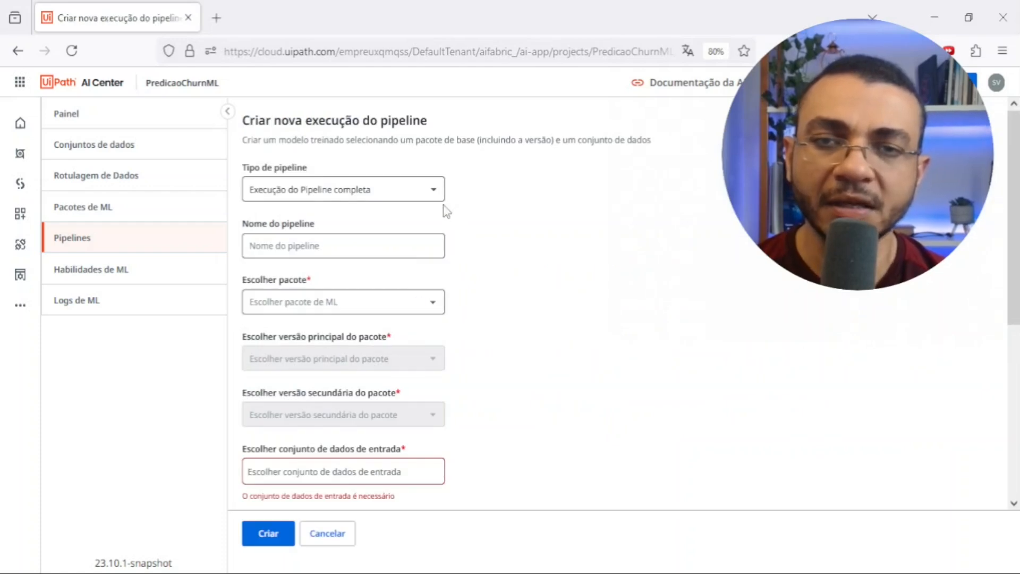
left_click(432, 190)
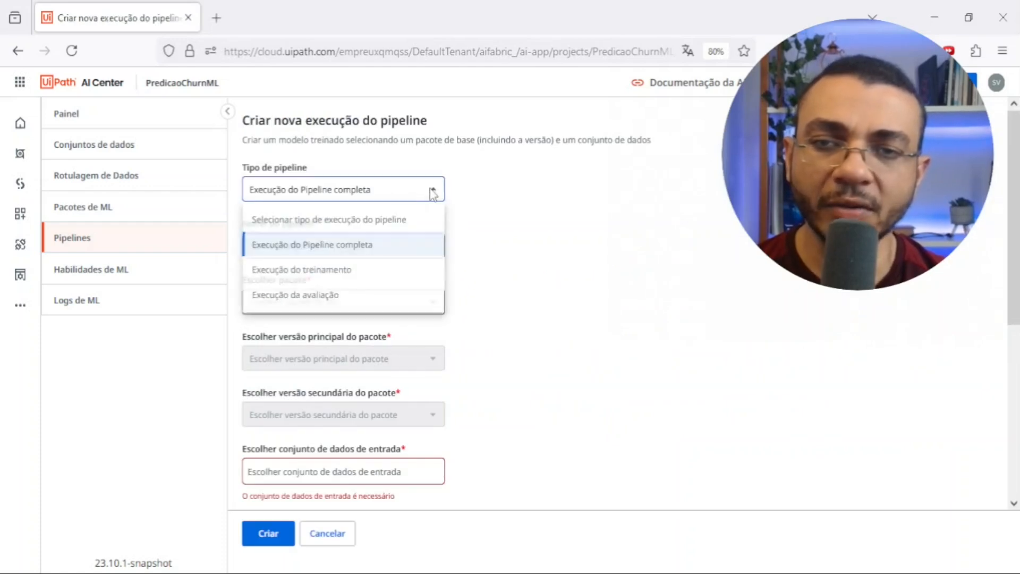
left_click(314, 305)
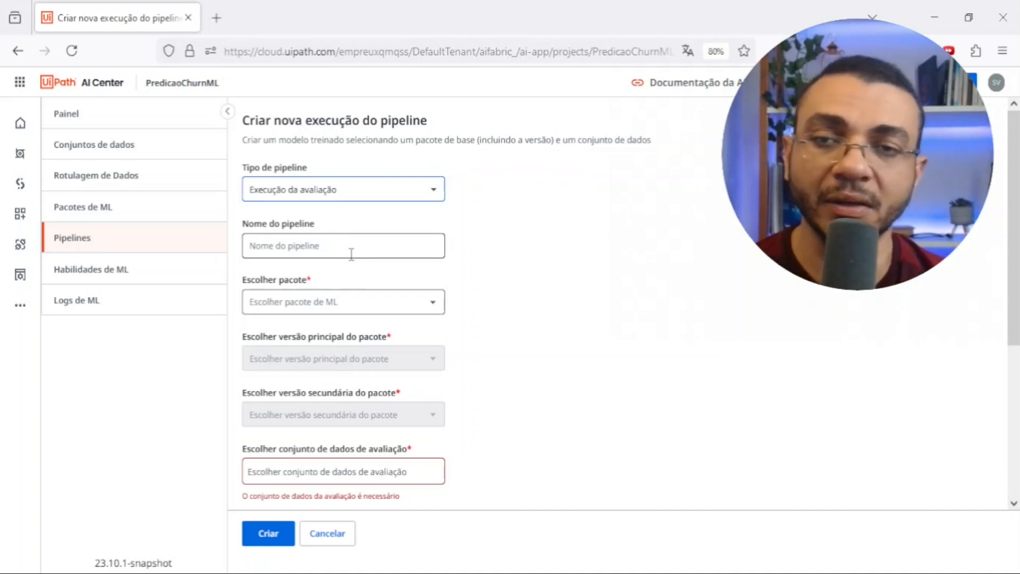
left_click(328, 247)
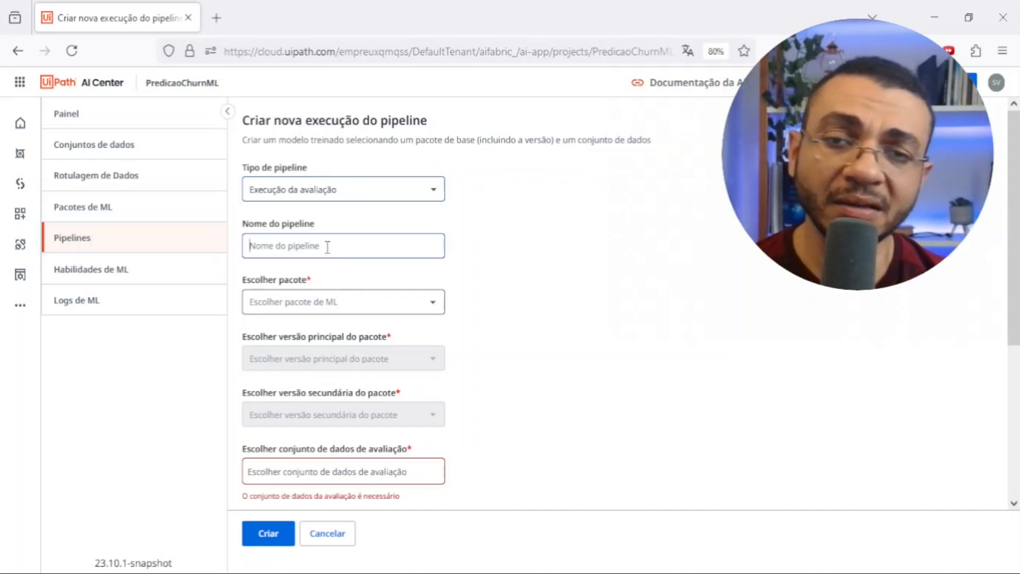
left_click(434, 305)
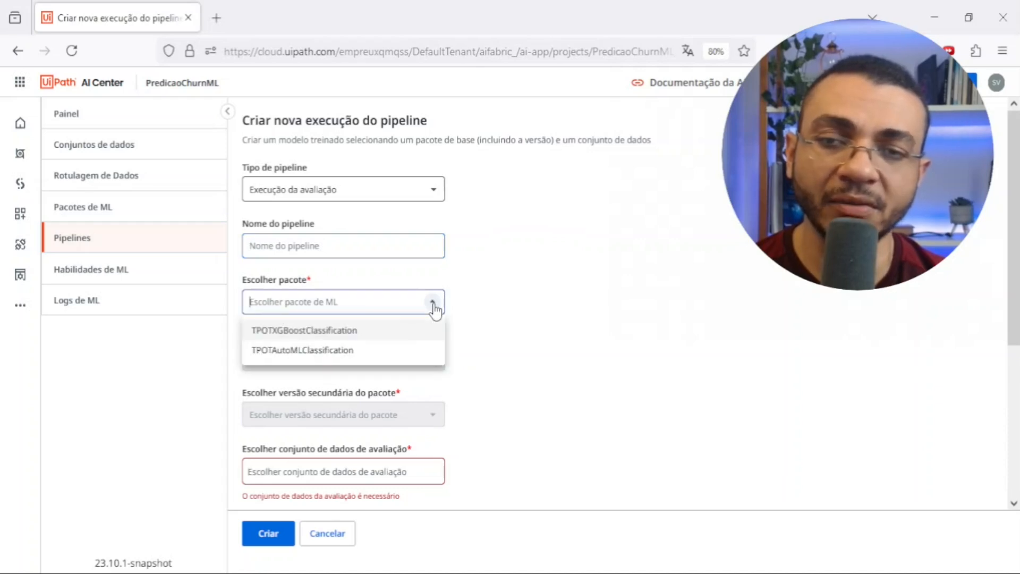
left_click(325, 357)
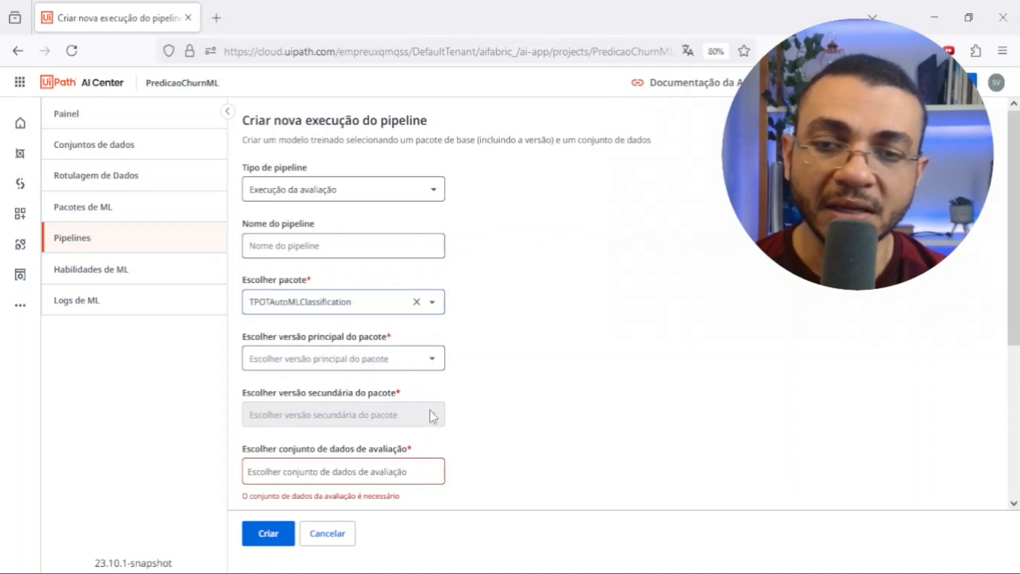
- View the datasets offered for the evaluation run without selecting one, and return to the Pipelines list
left_click(372, 476)
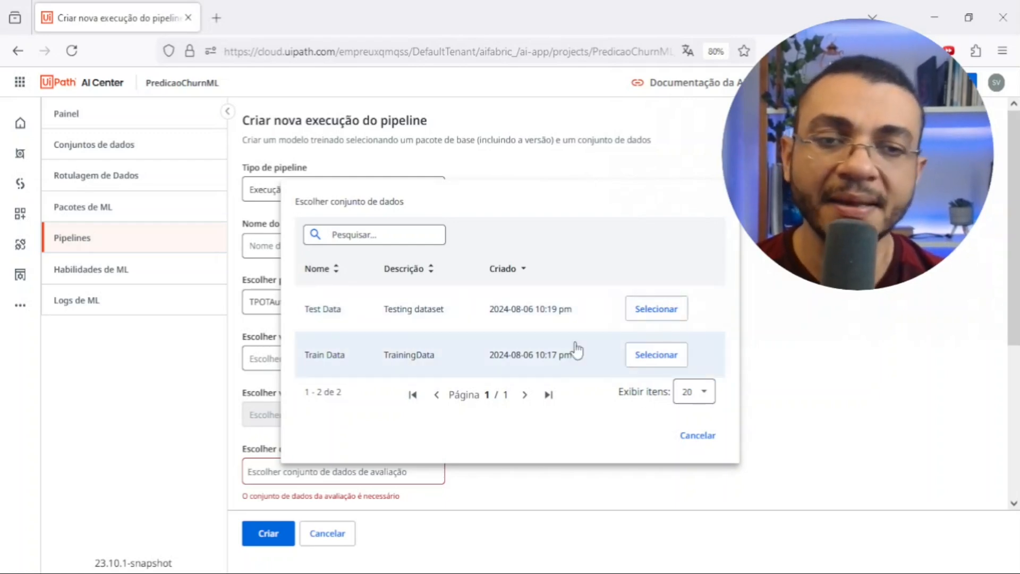
left_click(695, 440)
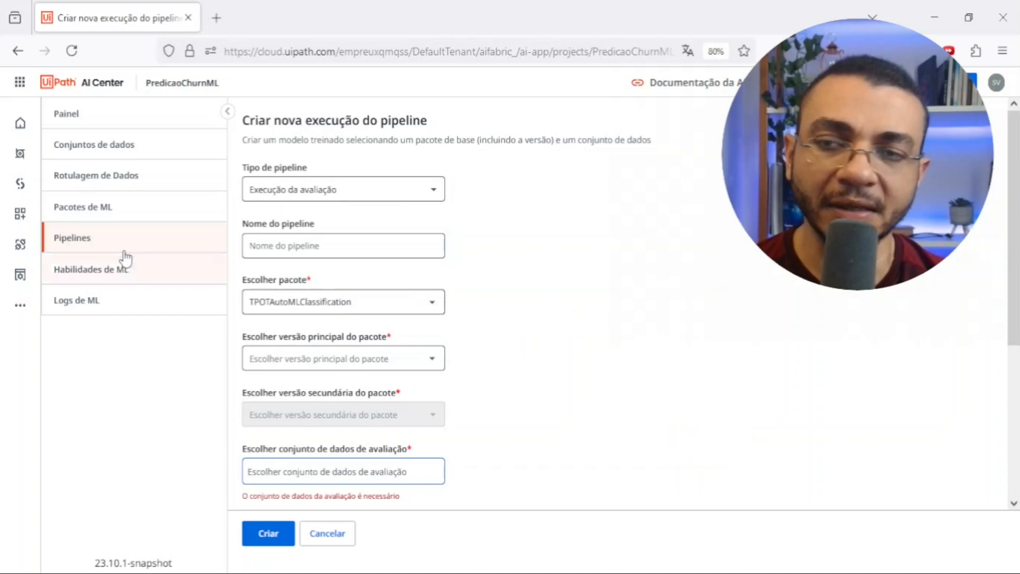
left_click(80, 248)
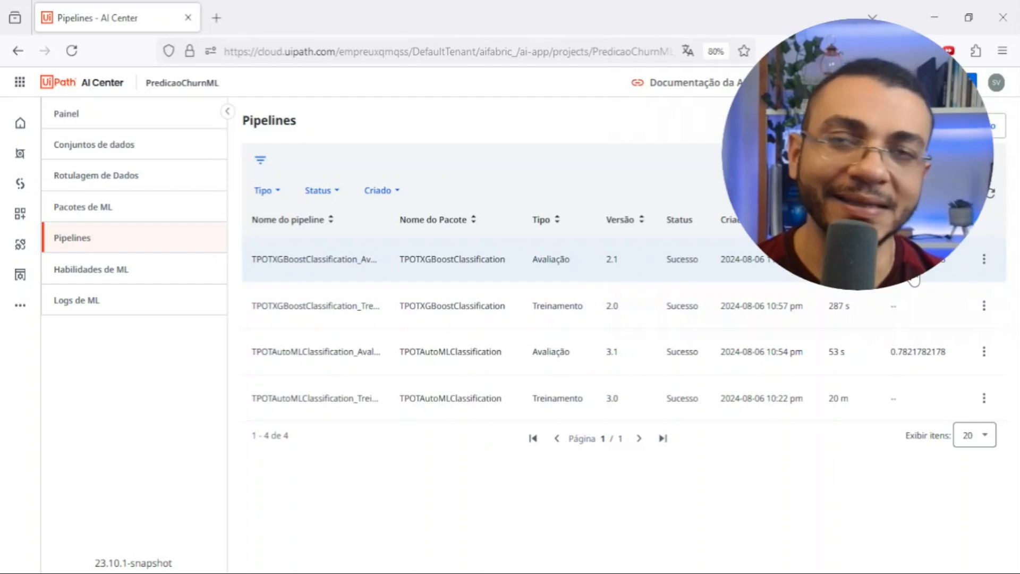
- In the project's ML skills, draft a new skill from TPOTAutoMLClassification with major version 3 and minor version 1, and cancel it
left_click(153, 281)
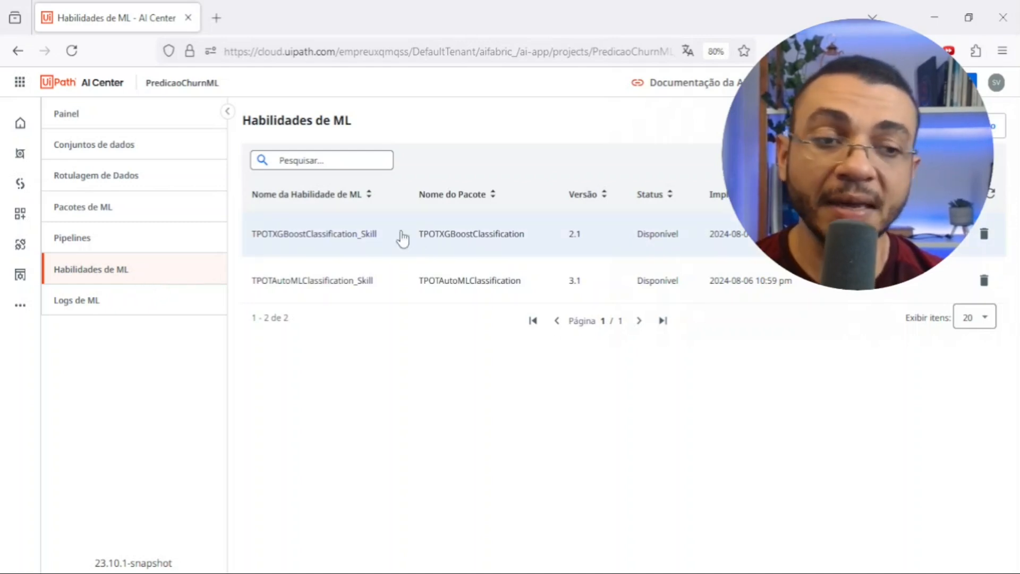
left_click(998, 126)
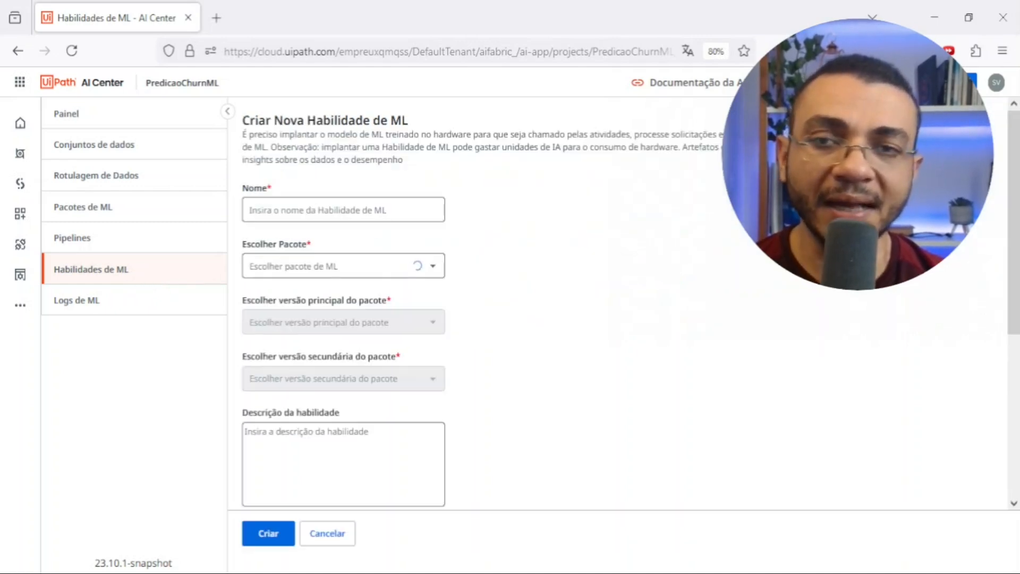
left_click(435, 260)
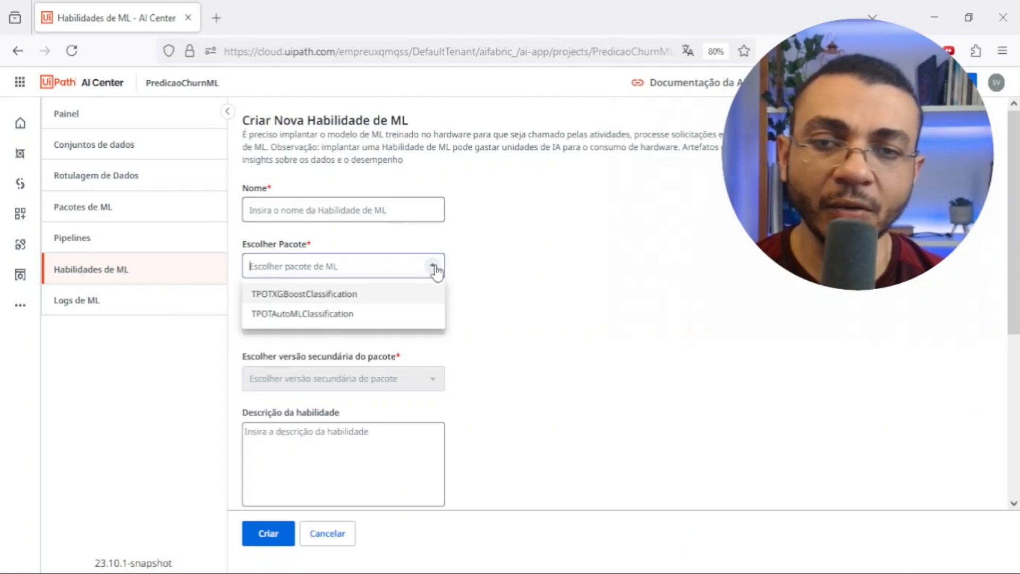
left_click(370, 317)
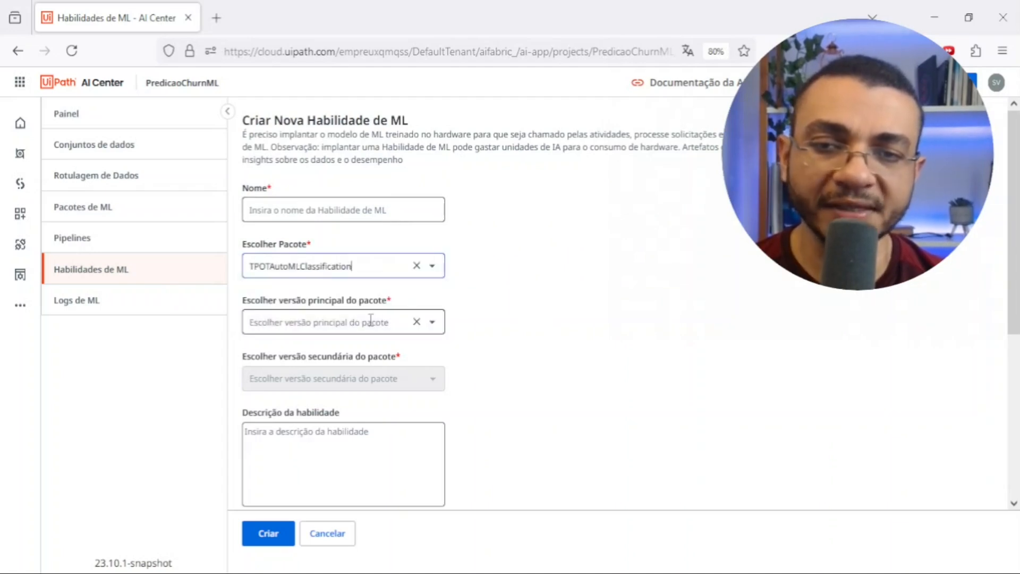
left_click(427, 322)
left_click(338, 352)
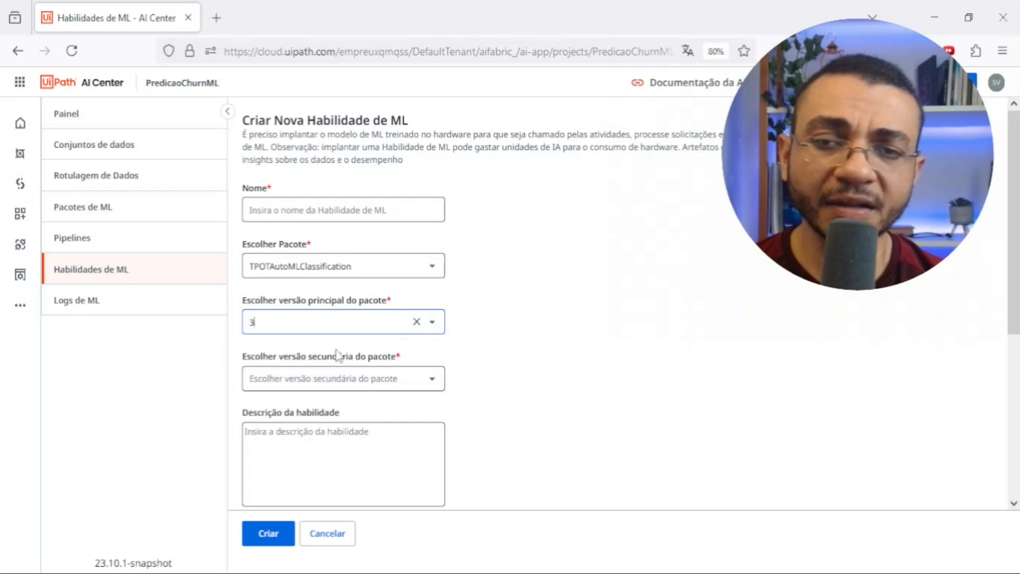
left_click(432, 379)
left_click(314, 409)
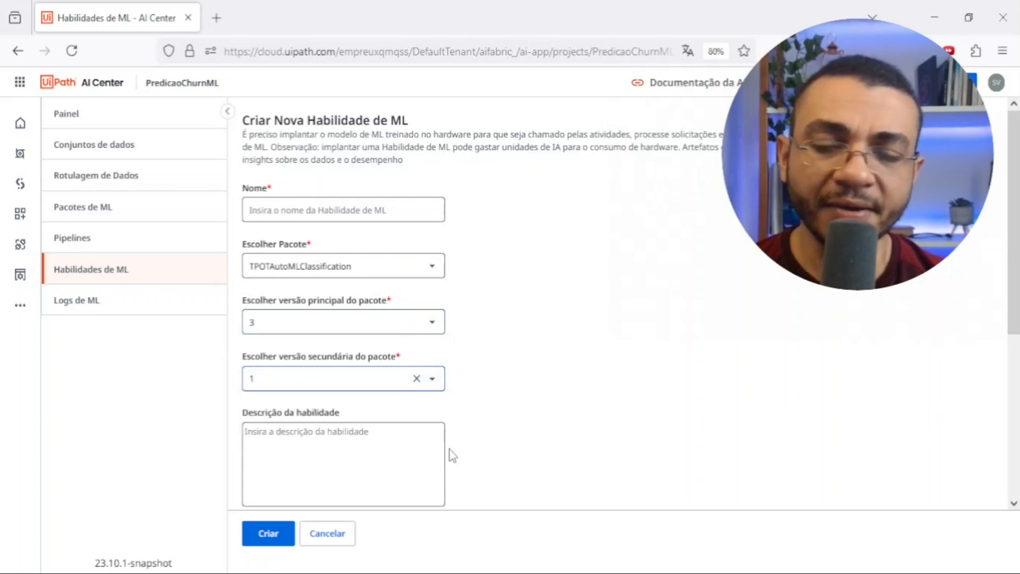
left_click(322, 540)
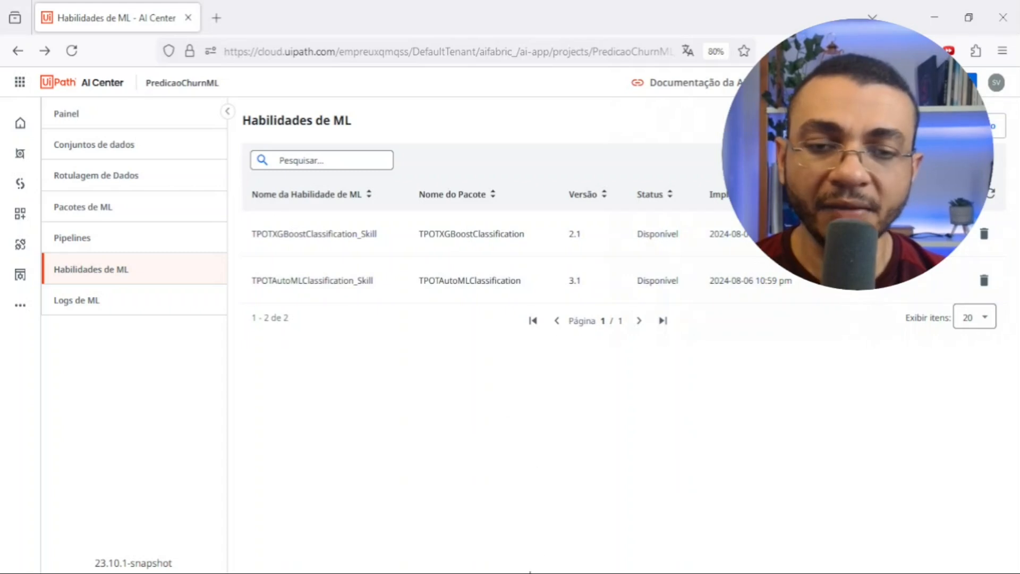
- Switch to UiPath Studio and check the UiPath.MLServices.Activities package among the dependencies of ProjetoAIPredicaoChurnML
left_click(526, 572)
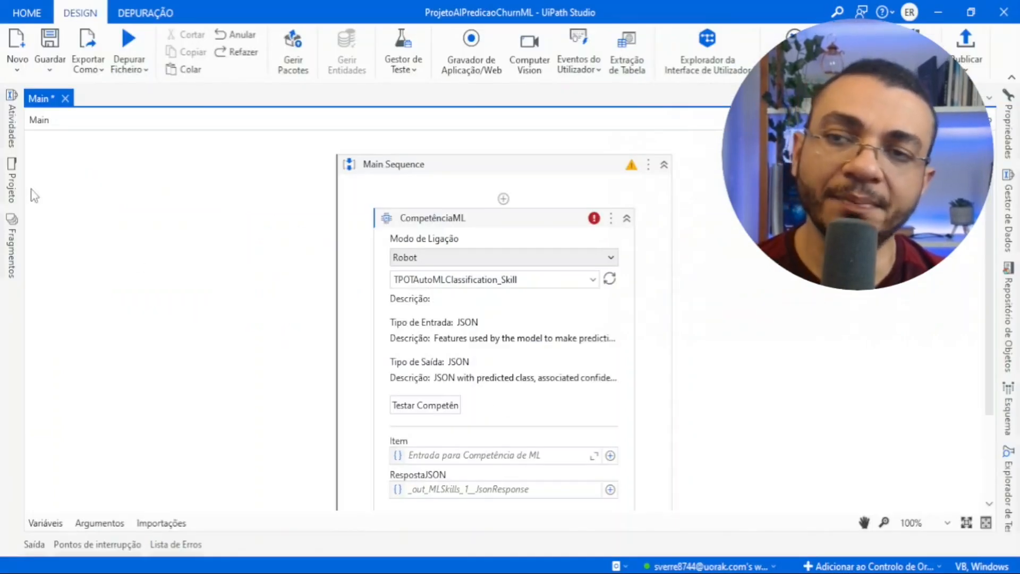
left_click(11, 178)
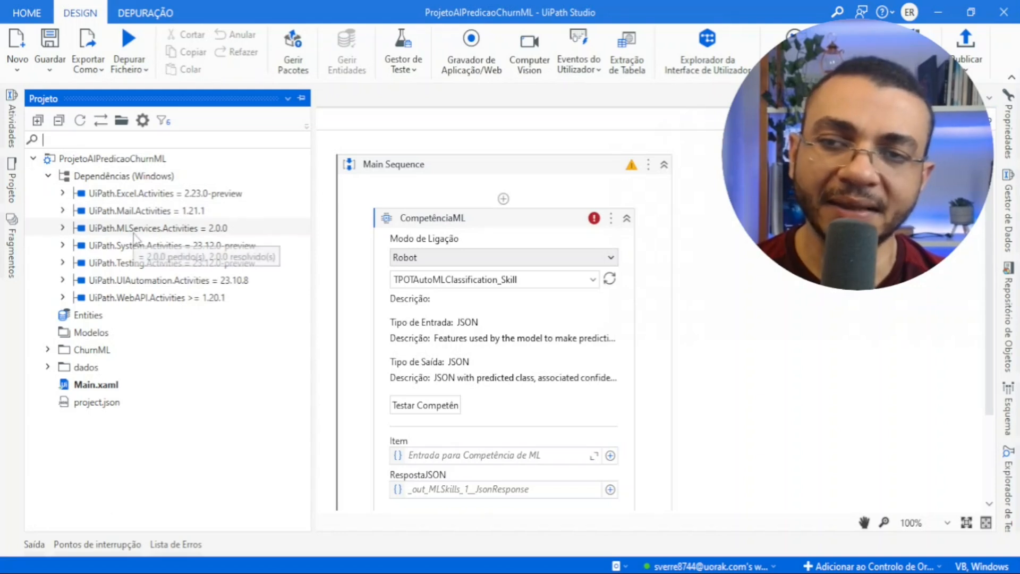
left_click(132, 234)
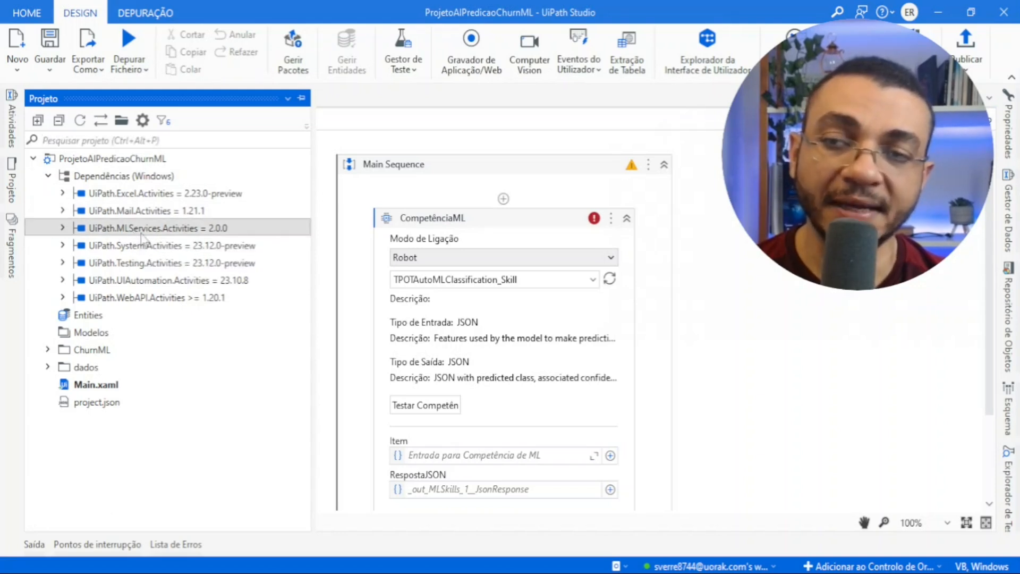
left_click(12, 178)
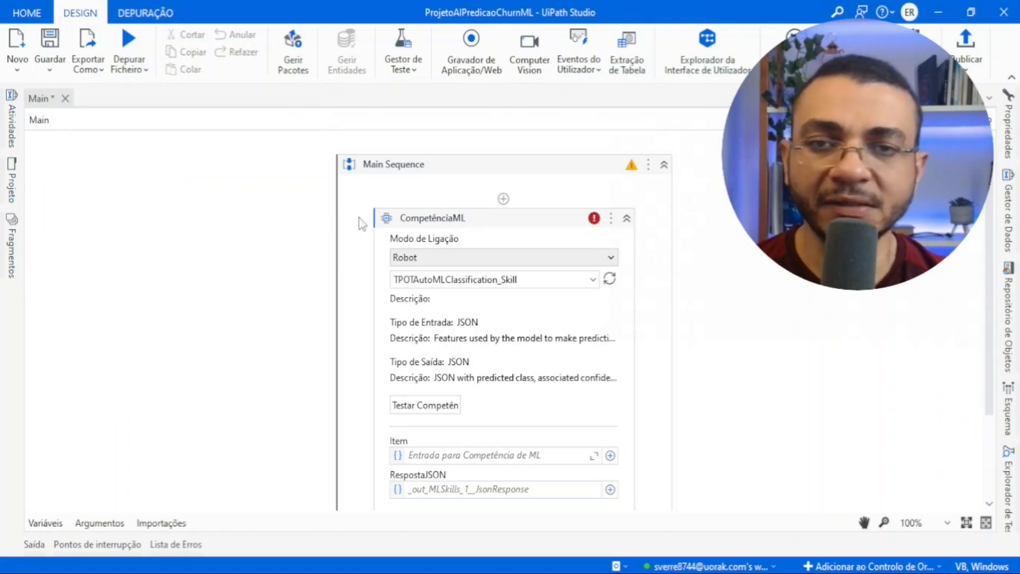
- Examine the skills selectable in the CompetênciaML activity, compare them with the ML skills list in AI Center, and return to UiPath Studio
left_click(456, 223)
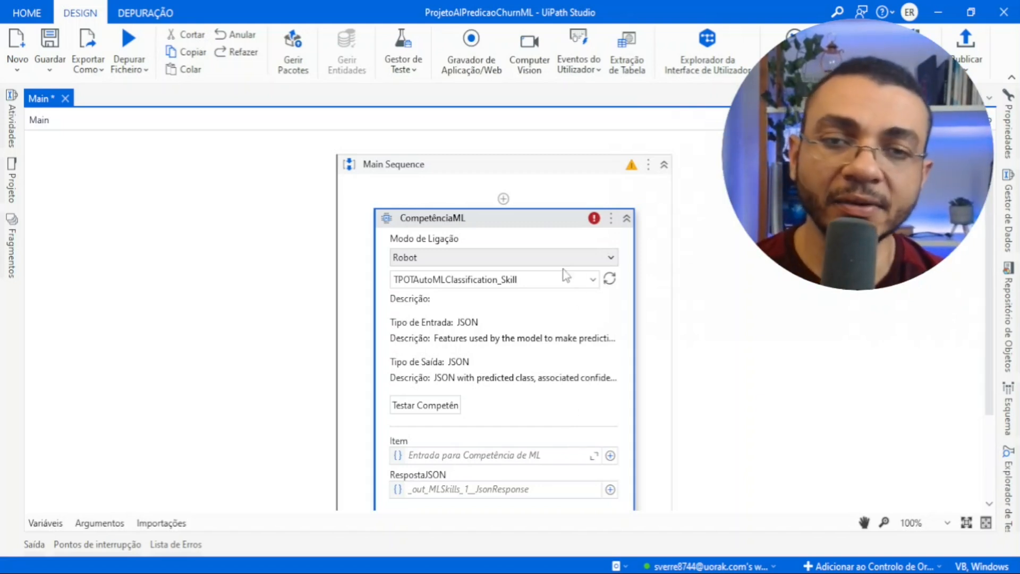
left_click(594, 280)
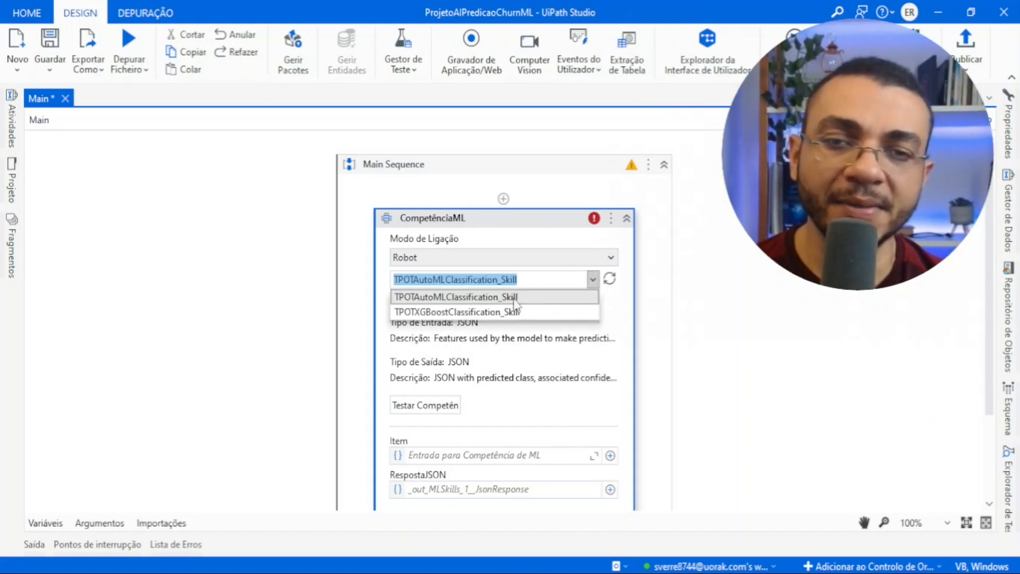
left_click(506, 572)
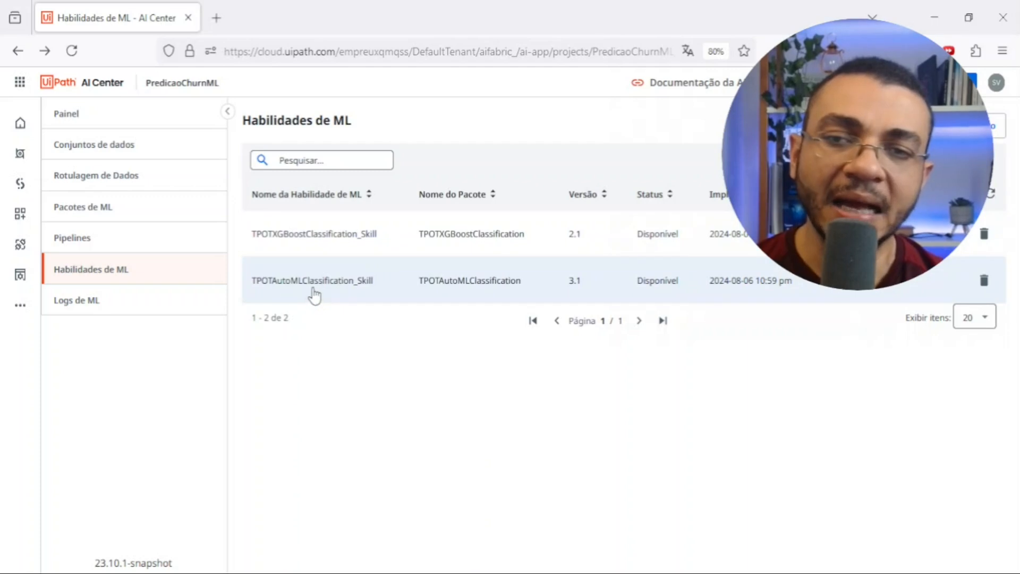
left_click(501, 573)
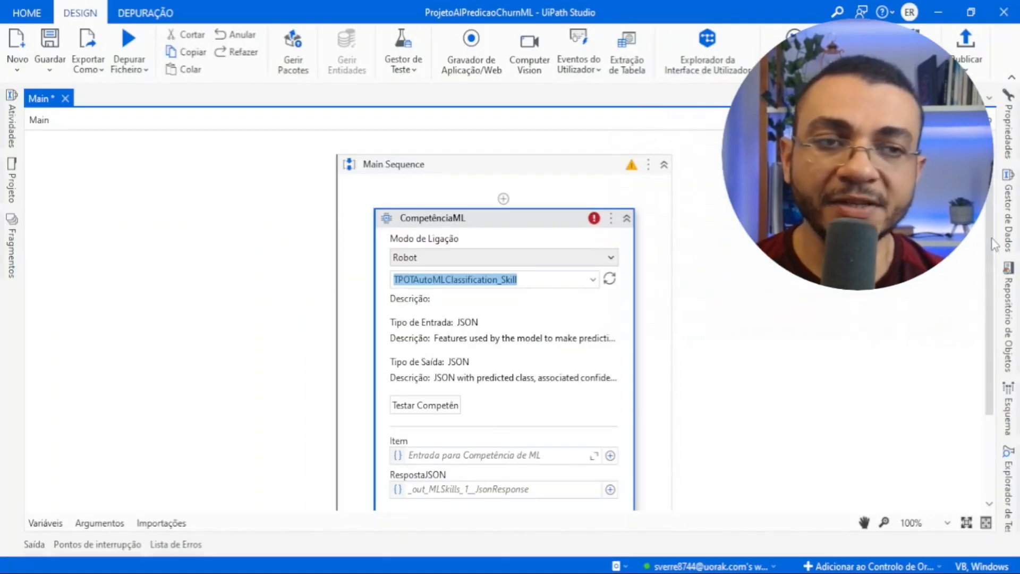
- Open the skill test for TPOTAutoMLClassification_Skill and examine its JSON input and output formats
scroll(990, 319, "down", 3)
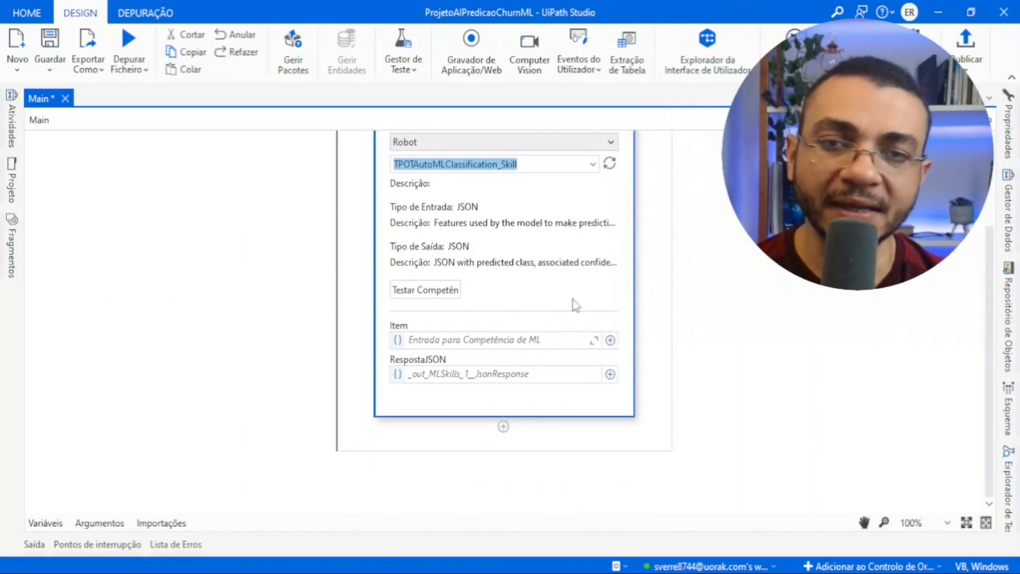
left_click(425, 290)
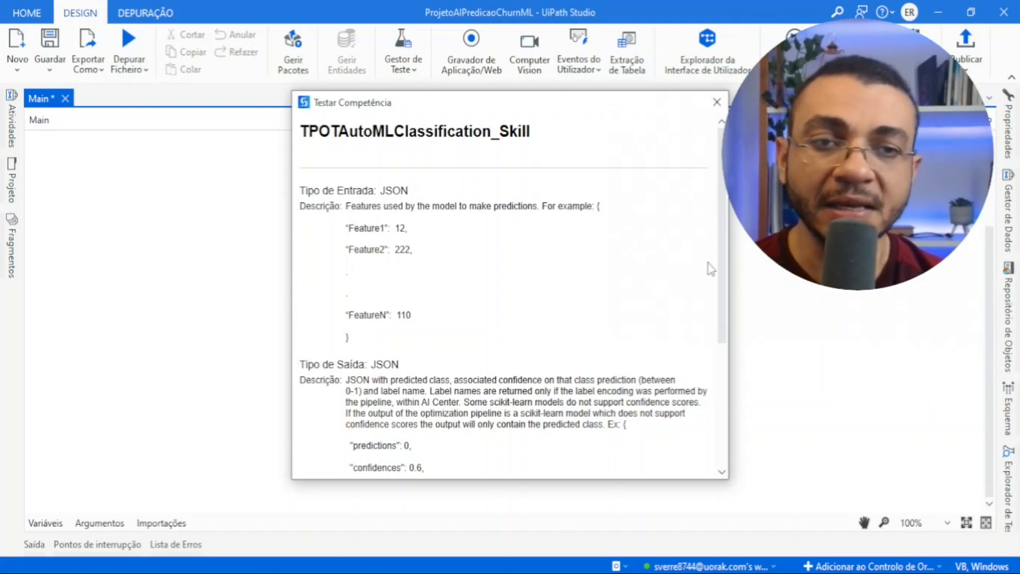
left_click_drag(723, 266, 722, 396)
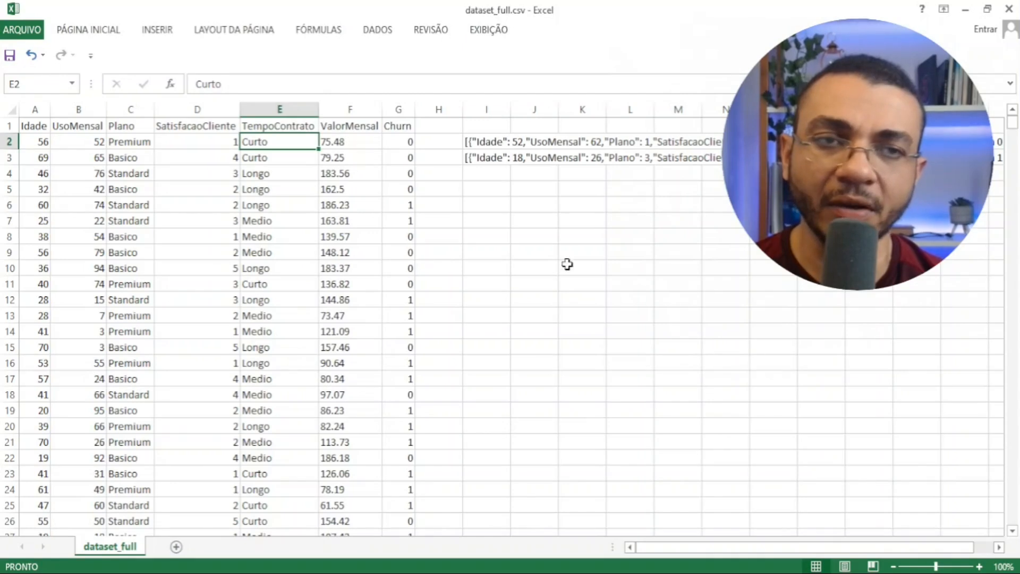
- View the first sample JSON record in cell I2 of dataset_full.csv in Excel, and close the skill test in UiPath Studio
left_click(665, 234)
left_click(480, 143)
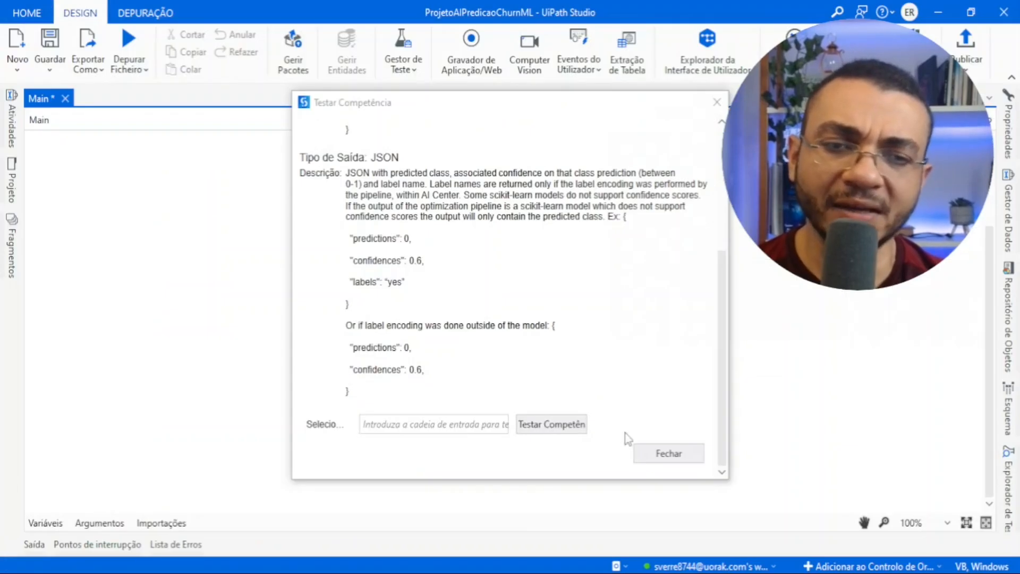
left_click(667, 453)
- Reopen the skill test for TPOTAutoMLClassification_Skill from the CompetênciaML activity and go to its test input field
scroll(990, 331, "up", 2)
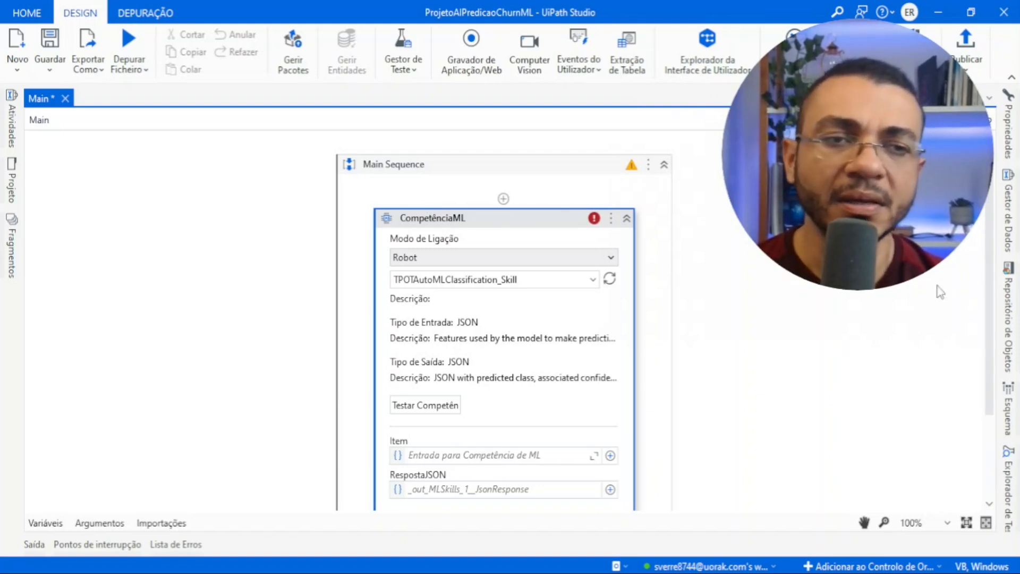
scroll(691, 340, "down", 4)
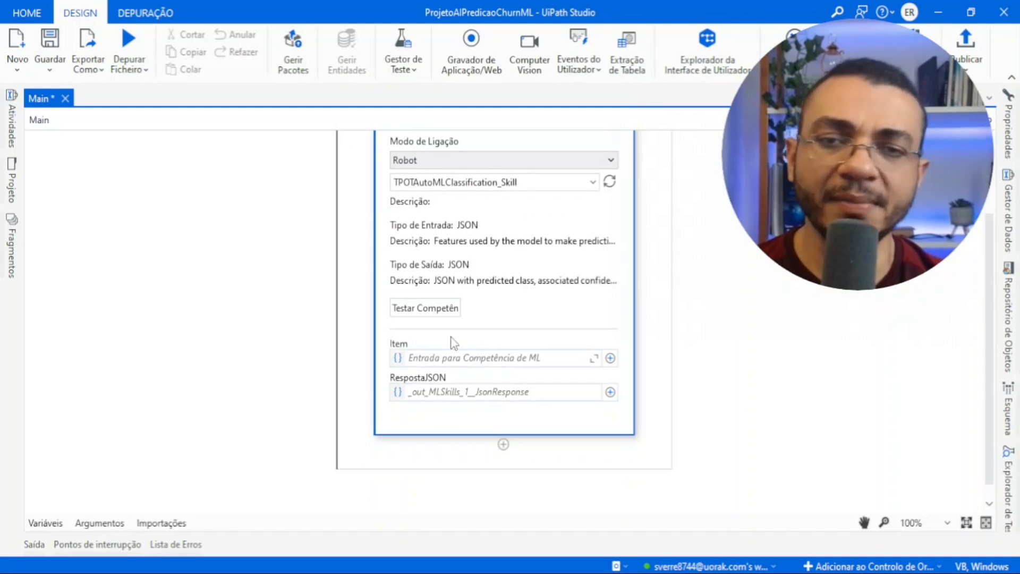
left_click(440, 311)
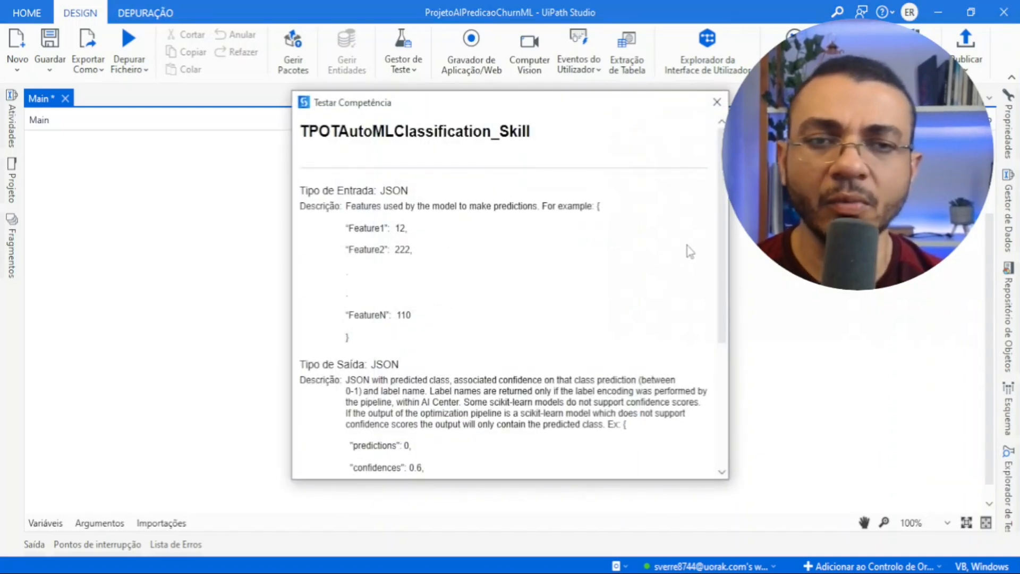
left_click_drag(728, 268, 729, 396)
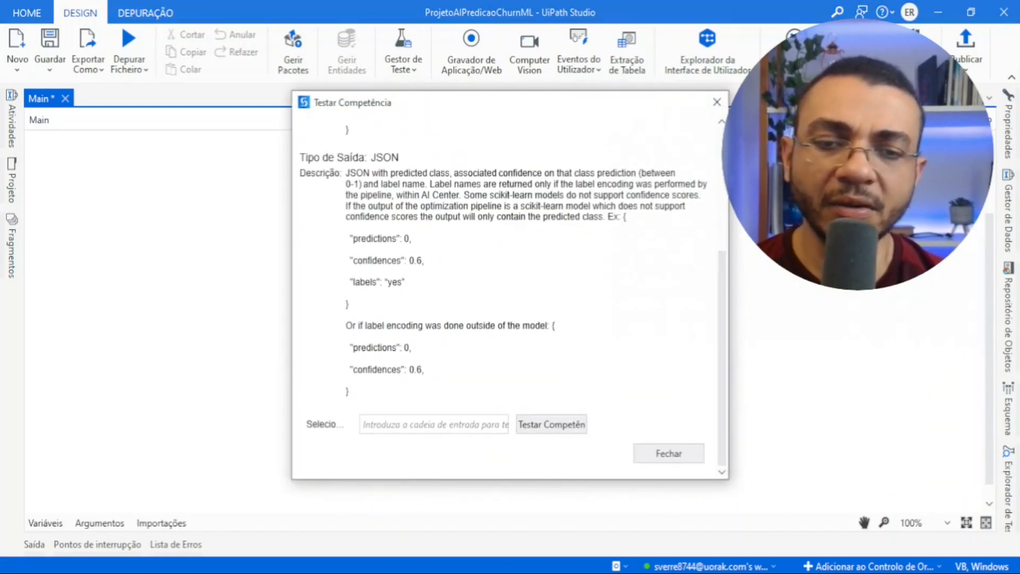
- Switch to dataset_full.csv in Excel and examine the second sample JSON record in cell I3 alongside the dataset columns
key("alt+Tab")
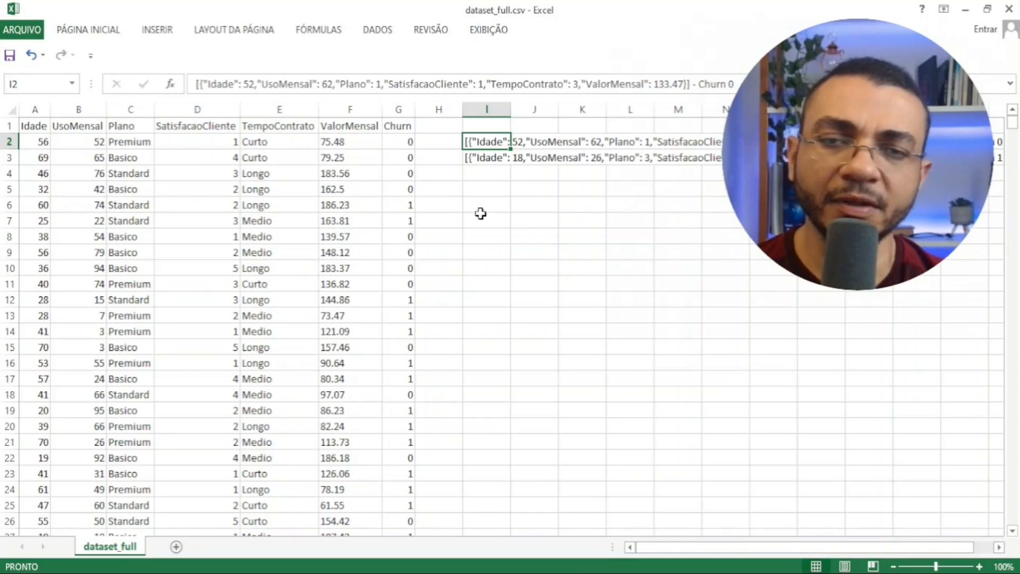
left_click(483, 157)
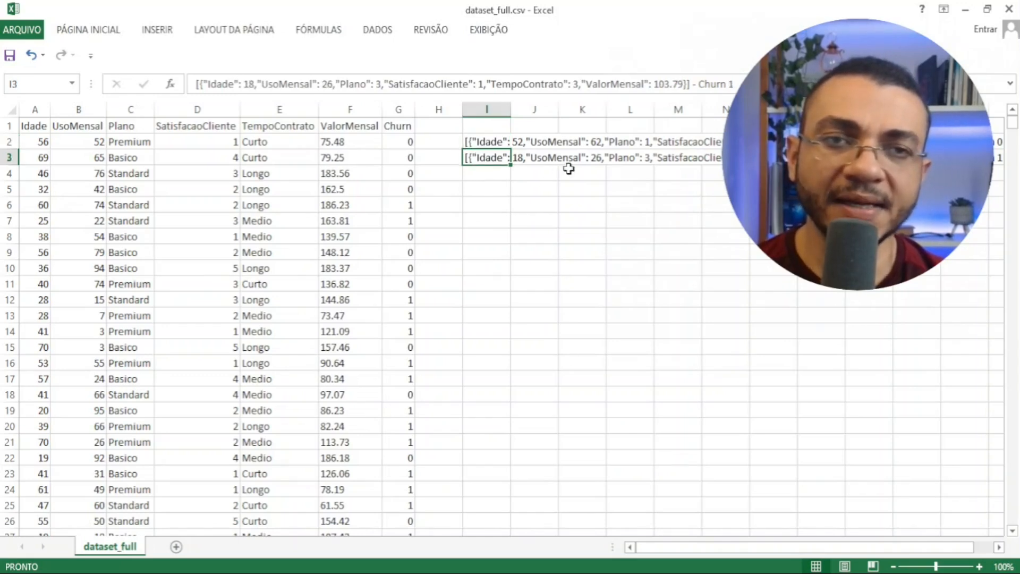
left_click(996, 159)
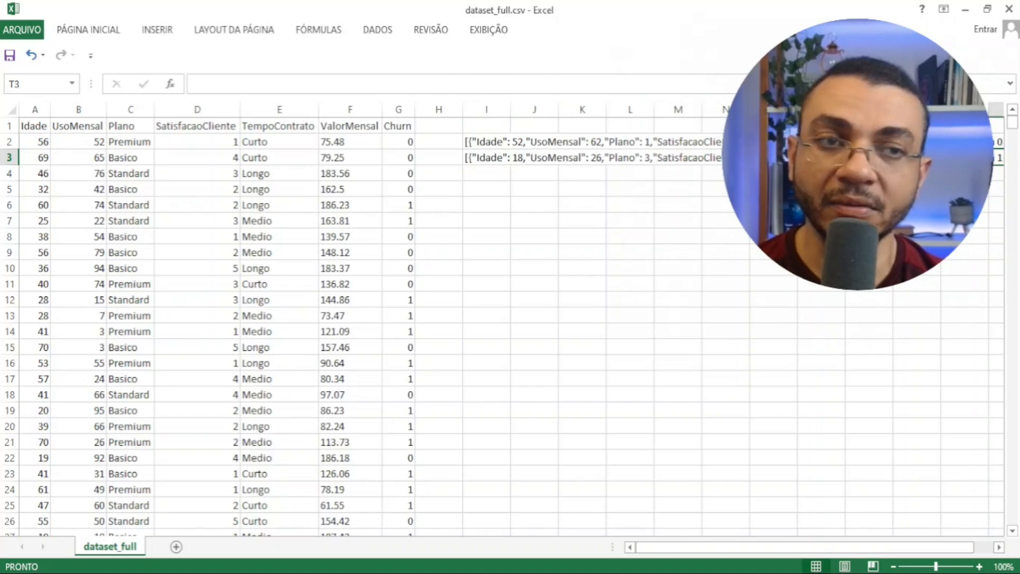
left_click(508, 156)
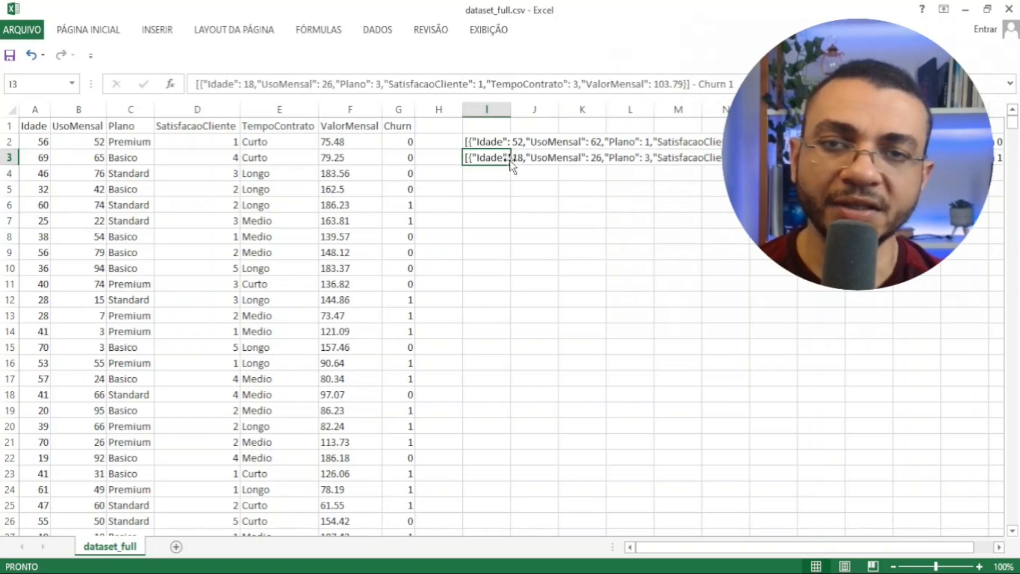
key("Left")
key("Left")
key("Left")
key("Left")
key("Left")
key("Left")
key("Left")
key("Left")
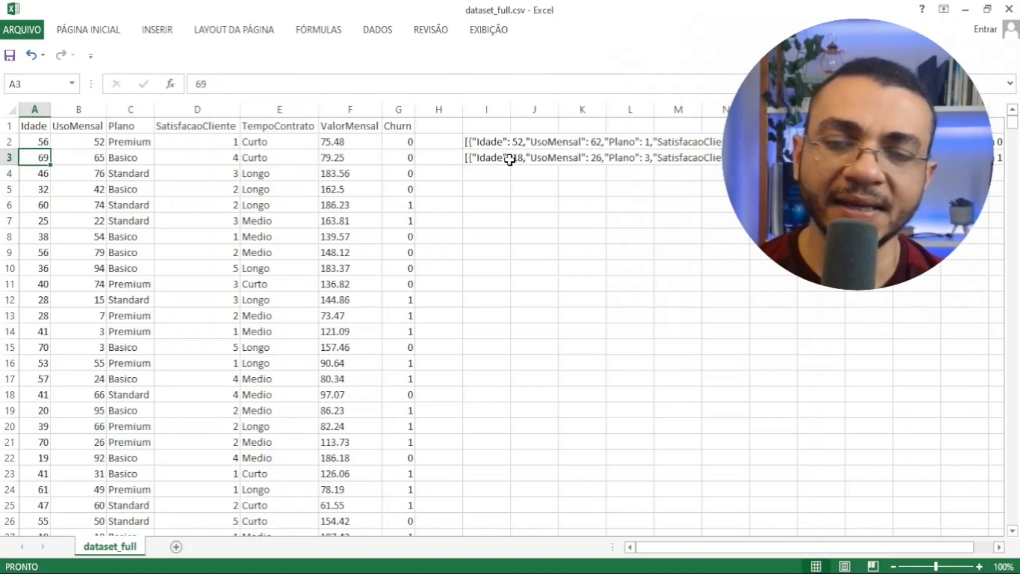
key("Right")
key("Right")
key("Right")
key("Right")
key("Right")
key("Right")
key("Right")
key("Right")
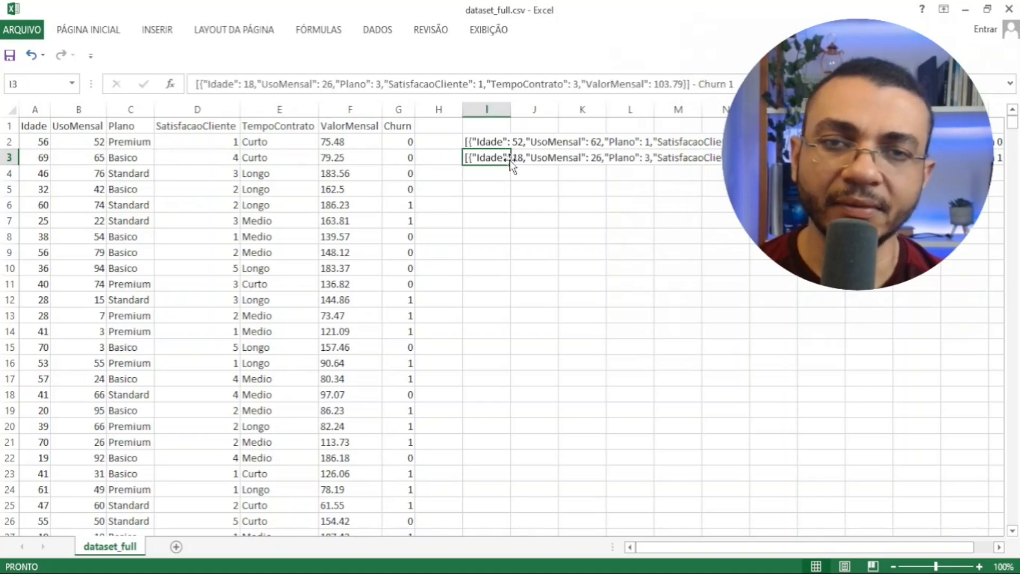
key("Right")
key("Right")
key("Right")
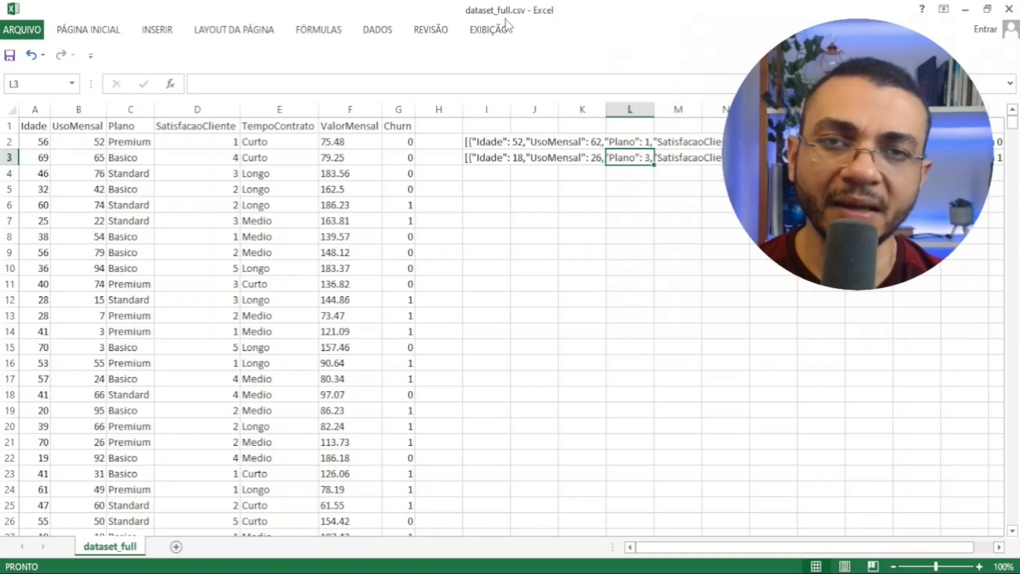
left_click(596, 230)
key("Up")
key("Up")
key("Up")
key("Up")
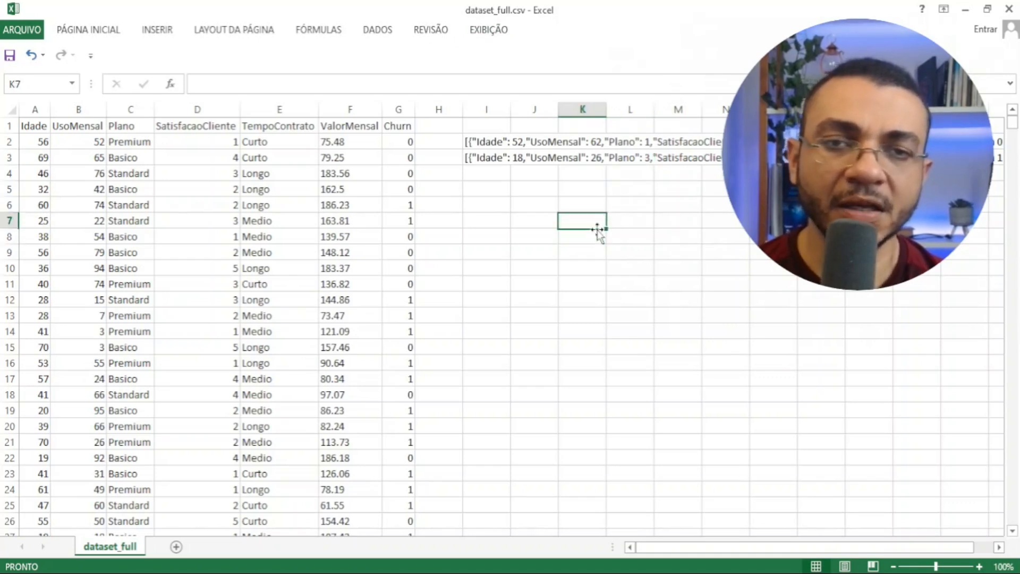
key("Up")
key("Left")
key("Left")
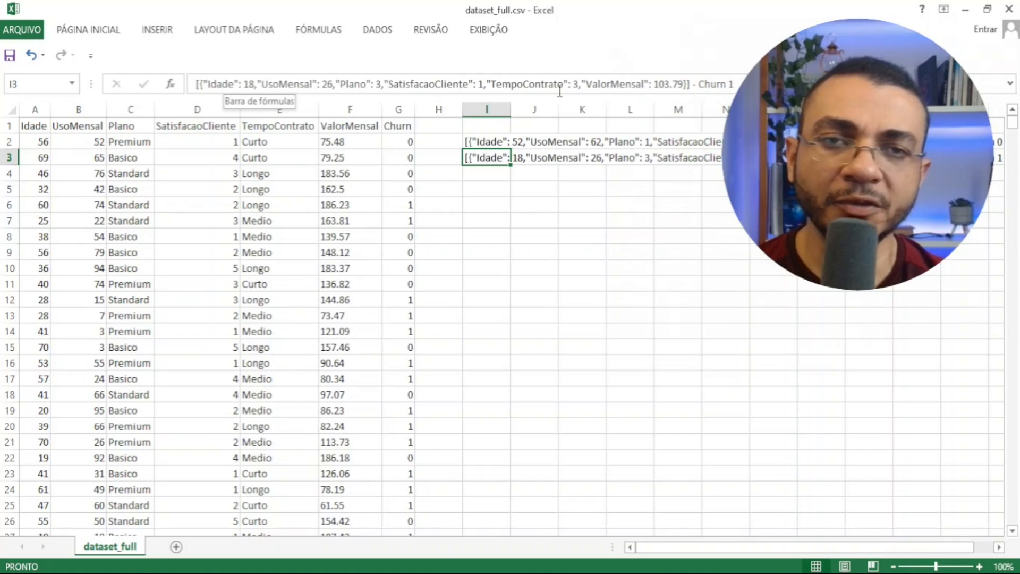
- Copy the JSON record from cell I3 without its Churn label into the skill test's input in UiPath Studio
left_click_drag(694, 85, 196, 79)
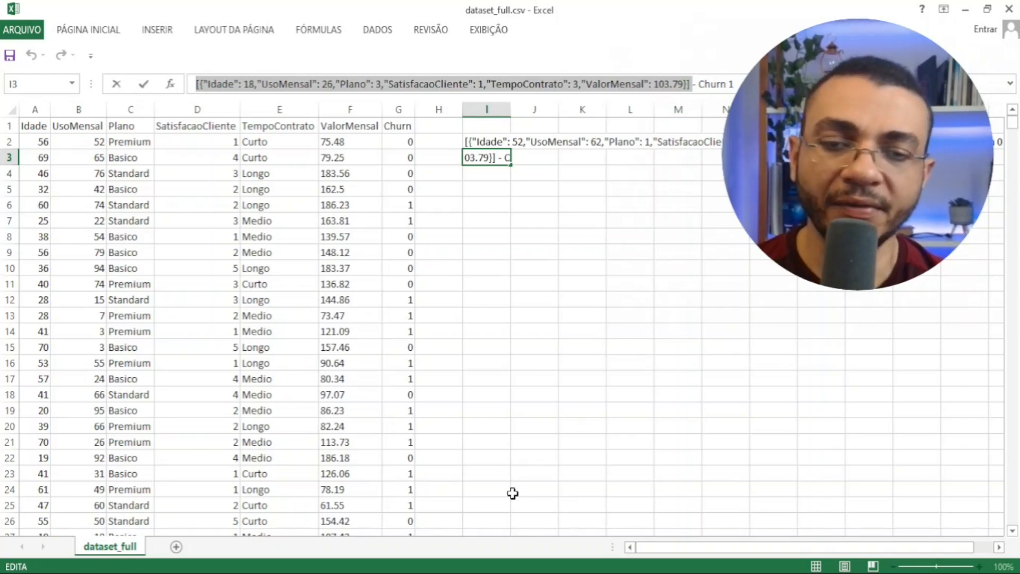
key("alt+Tab")
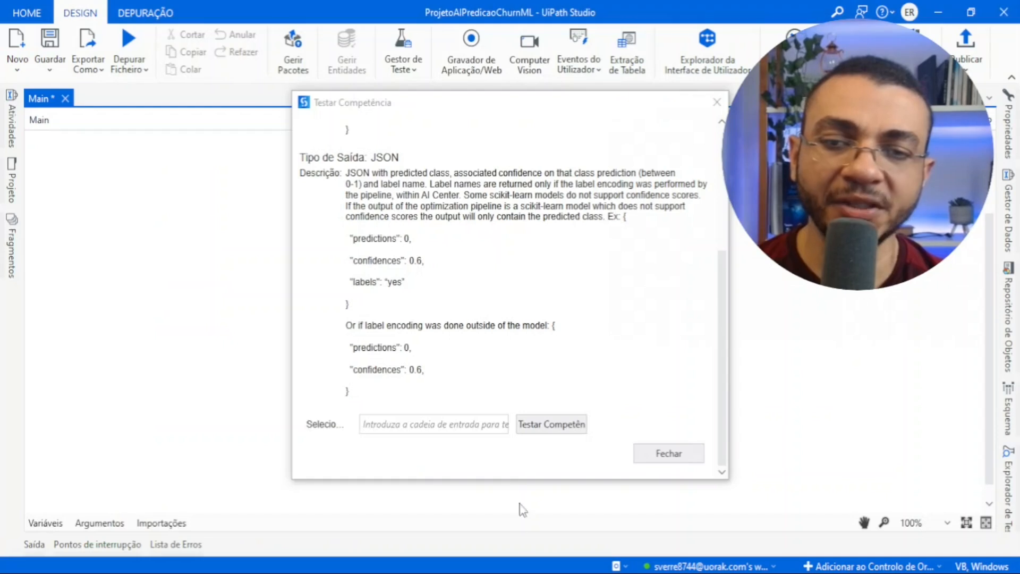
left_click(444, 423)
key("ctrl+v")
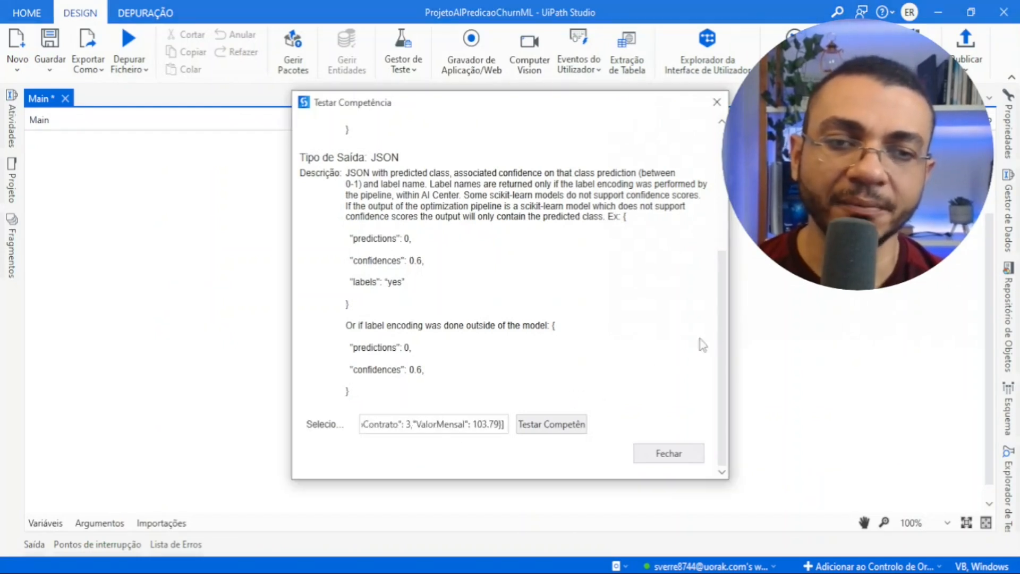
- Run the skill test on the I3 record, view the predicted class and confidence, and close the test
left_click(557, 429)
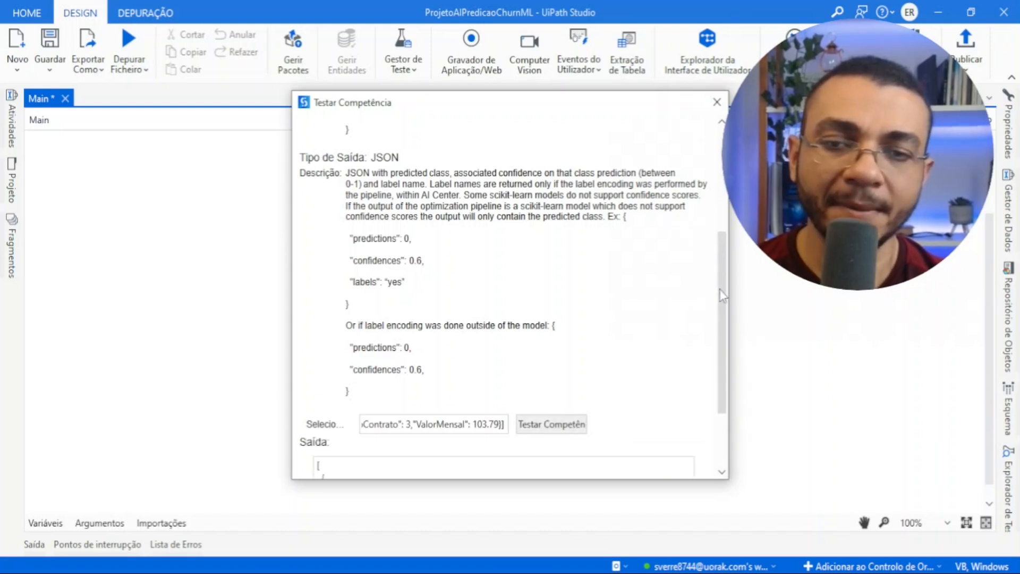
scroll(723, 298, "down", 2)
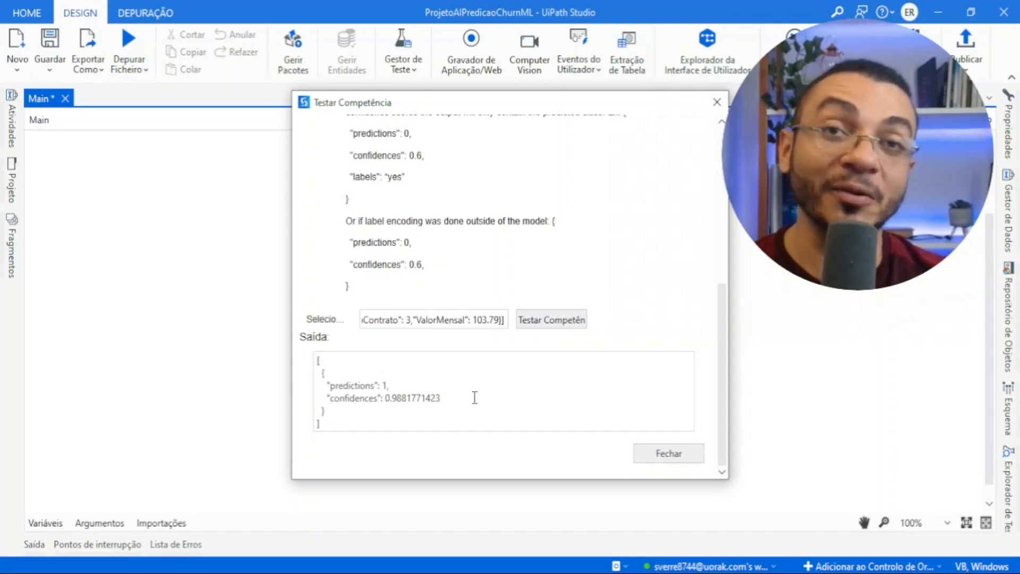
left_click(684, 454)
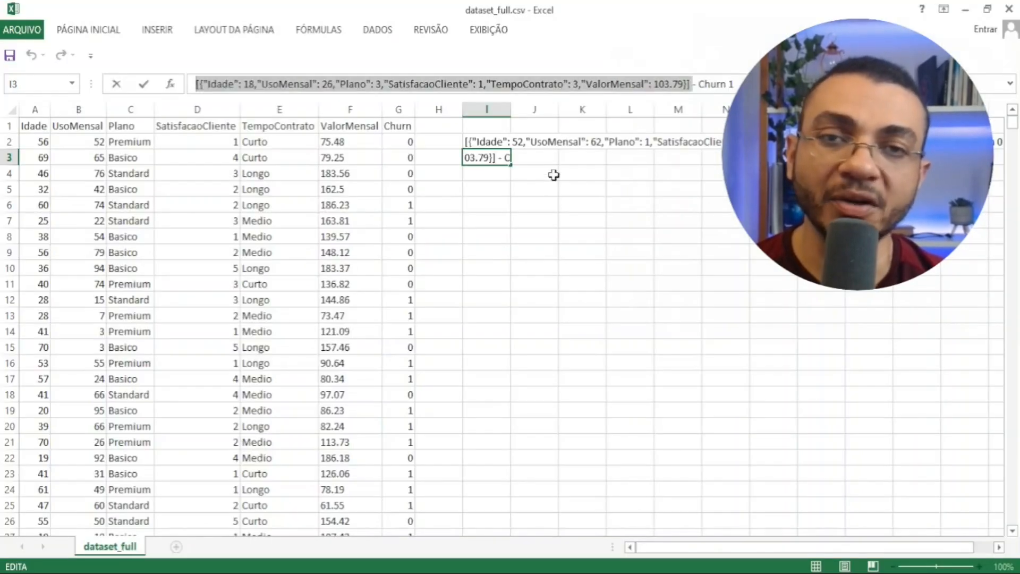
- Copy the first sample JSON record from cell I2 of dataset_full.csv in Excel, without its Churn label, and return to UiPath Studio
left_click(544, 174)
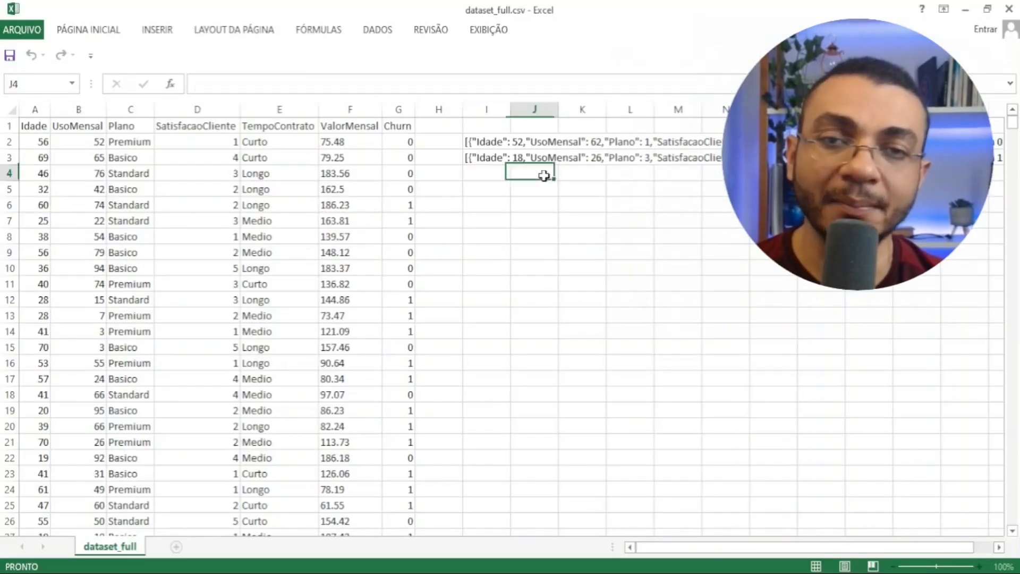
left_click(486, 144)
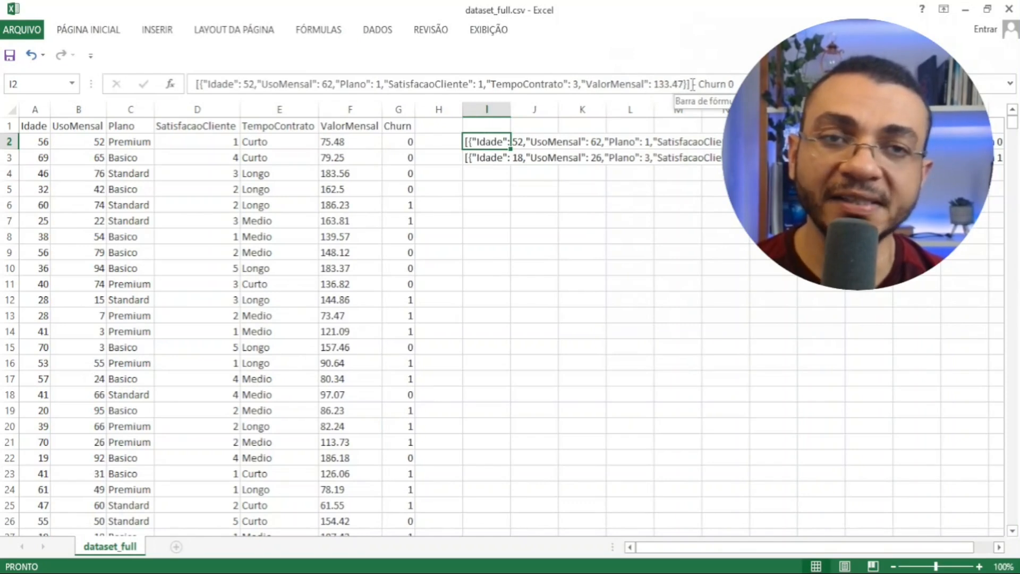
left_click_drag(691, 85, 195, 86)
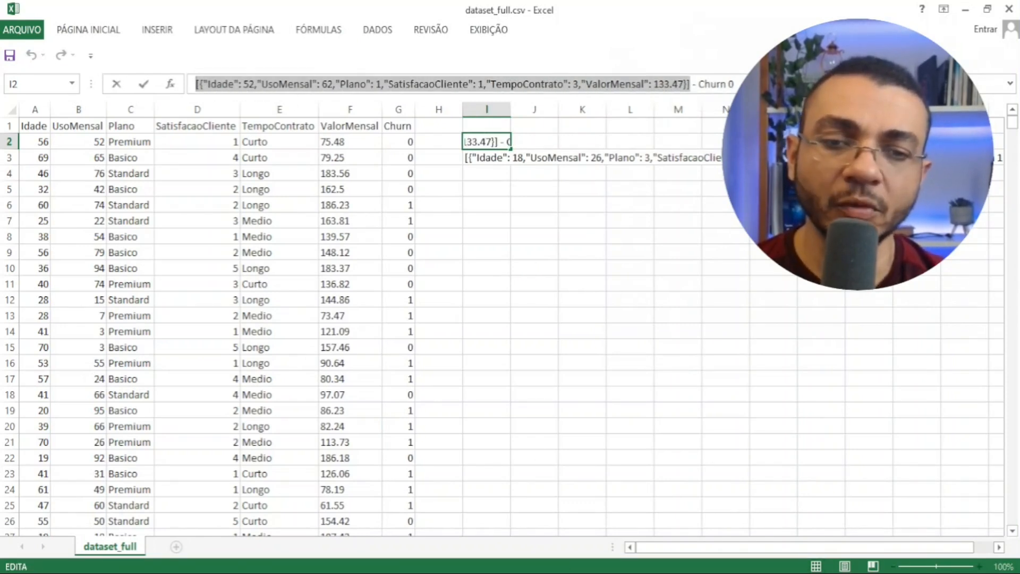
key("alt+Tab")
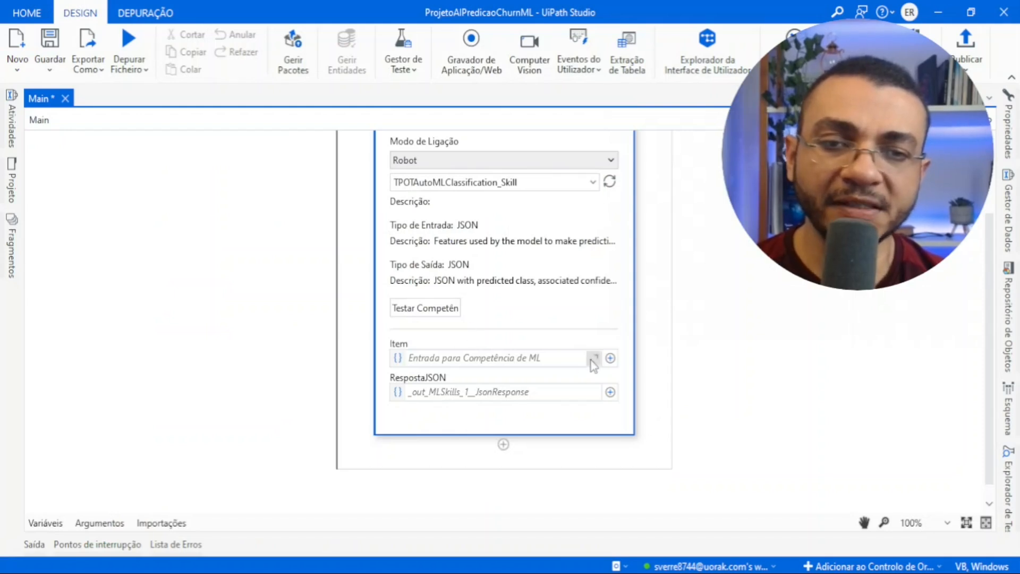
- Reopen the skill test, paste the I2 record as input, and run the test to view its prediction output
left_click(447, 310)
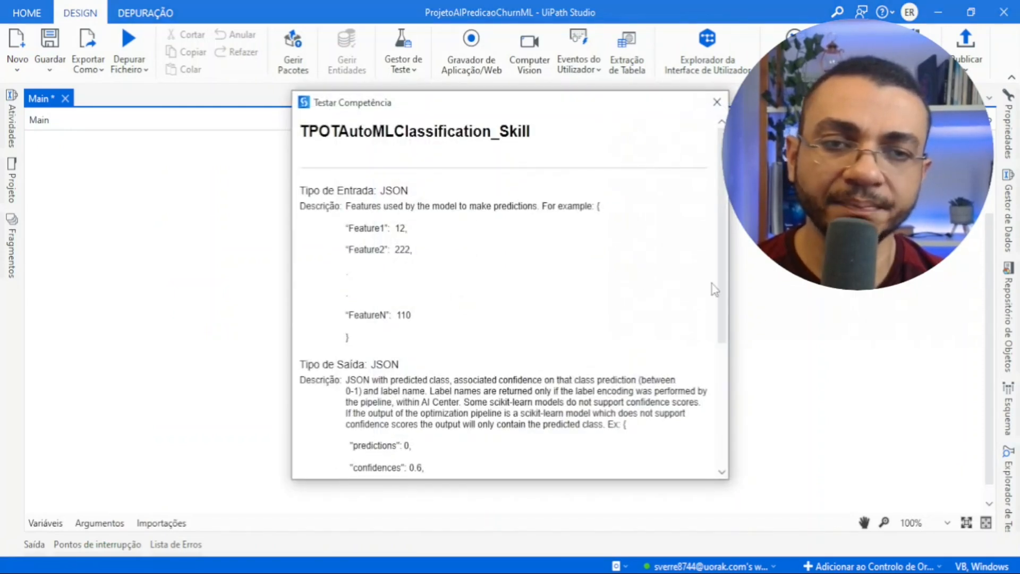
scroll(505, 346, "down", 4)
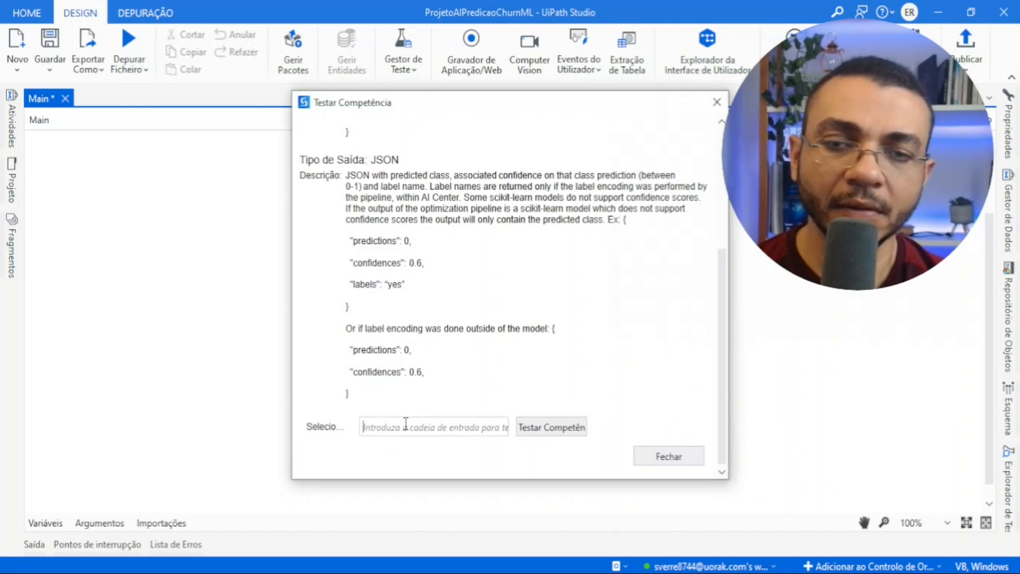
key("ctrl+v")
left_click(577, 426)
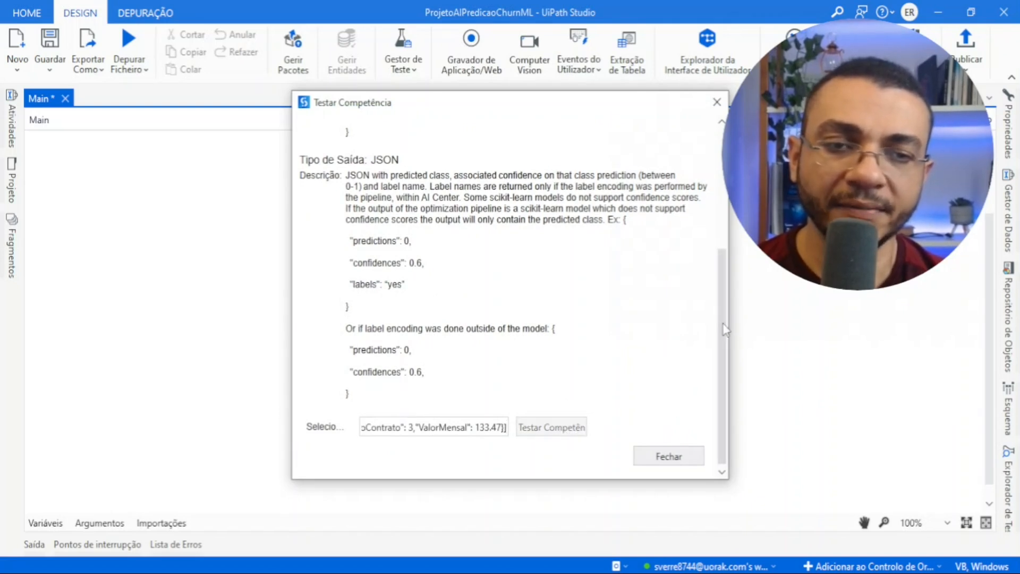
scroll(726, 330, "down", 3)
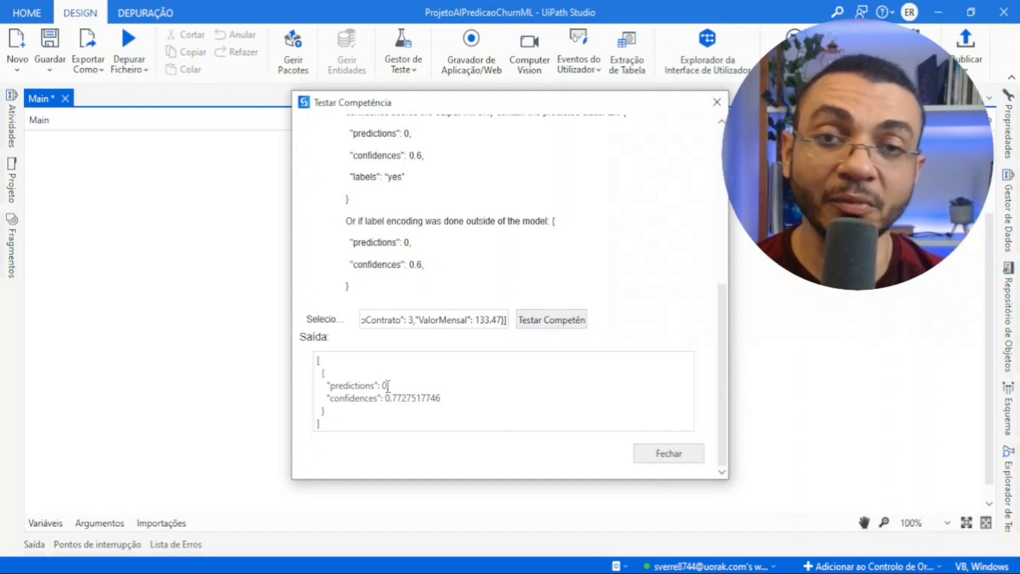
- Compare the prediction with the Churn label in cell I2 of dataset_full.csv in Excel, and close the skill test in UiPath Studio
left_click(545, 518)
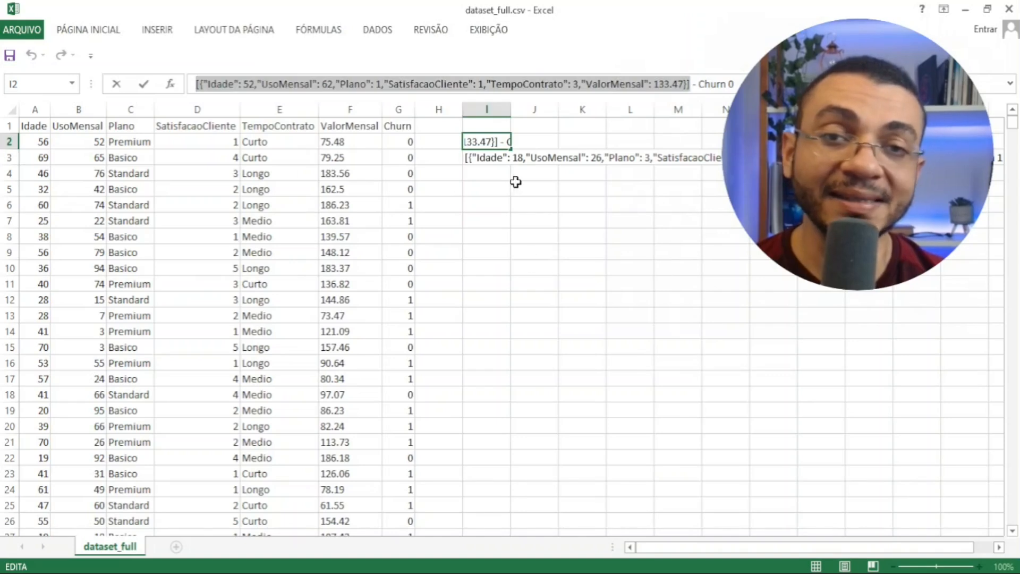
left_click(506, 218)
left_click(484, 143)
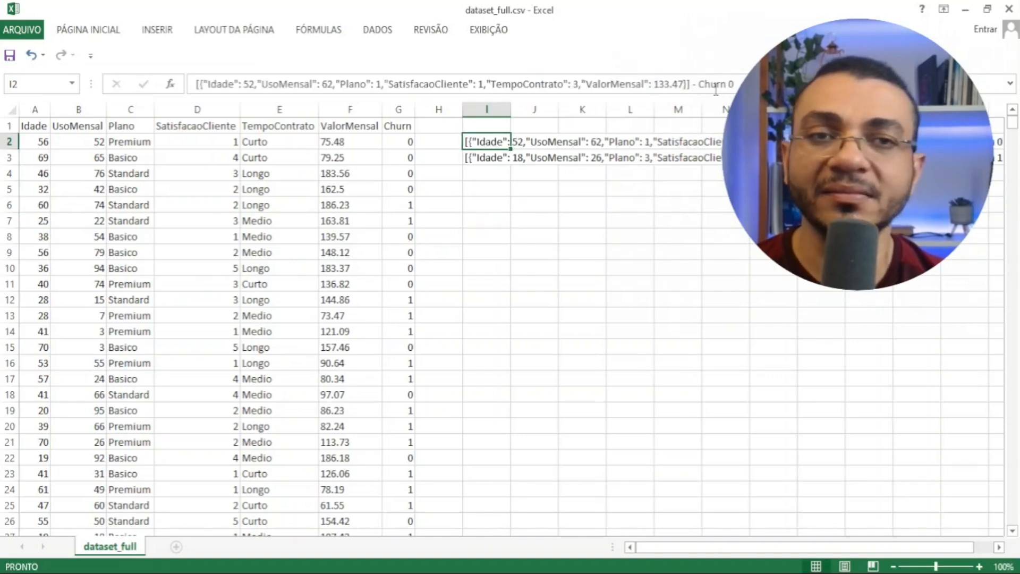
left_click(526, 186)
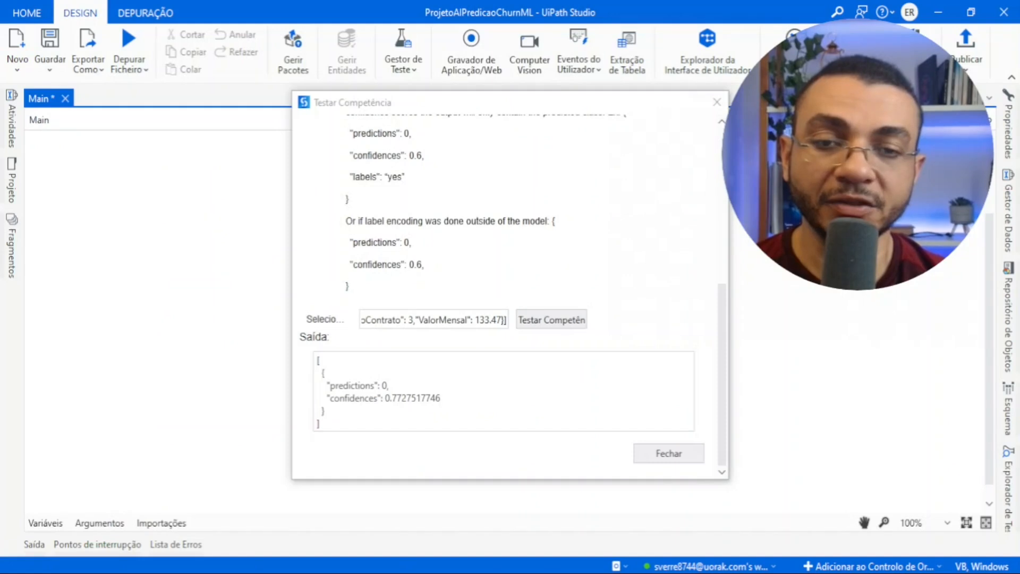
left_click(669, 453)
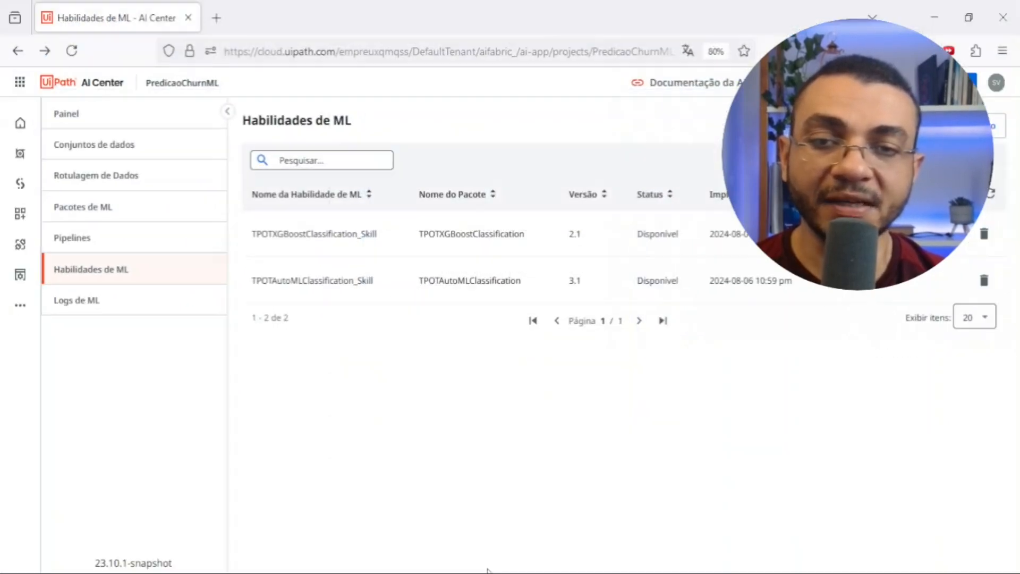